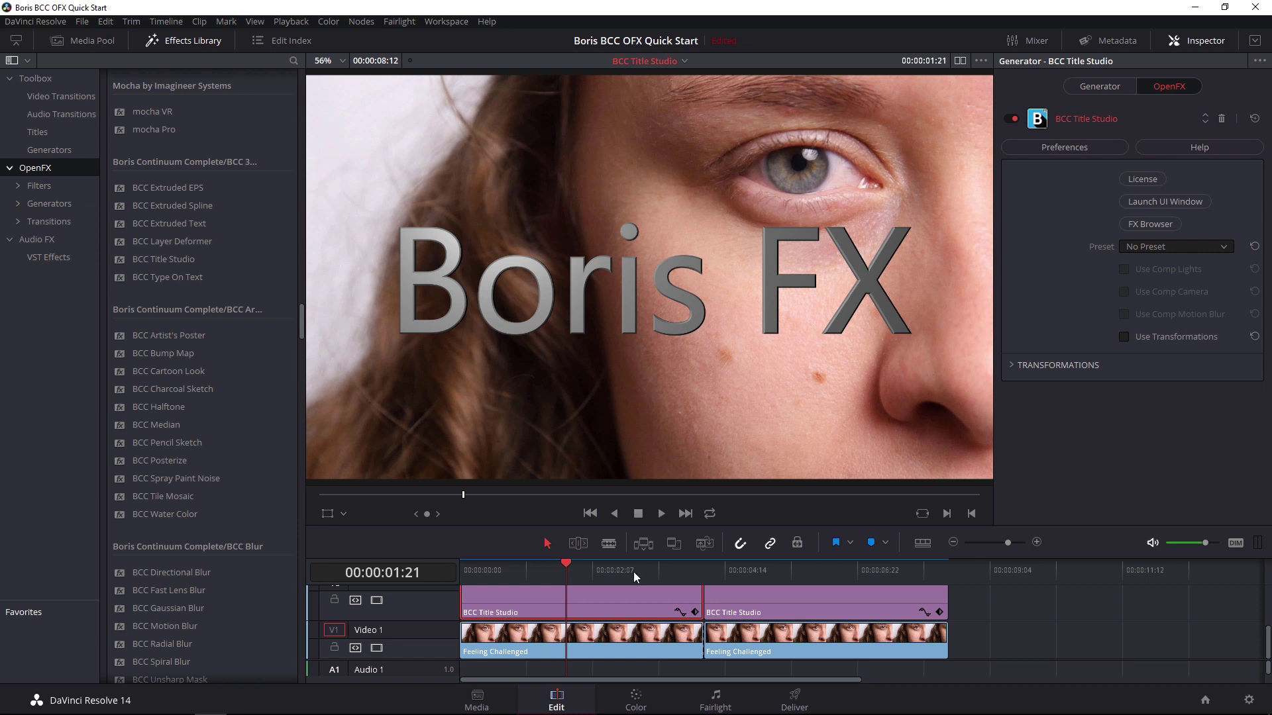
# Show the OpenFX Generators list, then close the title Preset list without choosing one
pyautogui.click(56, 202)
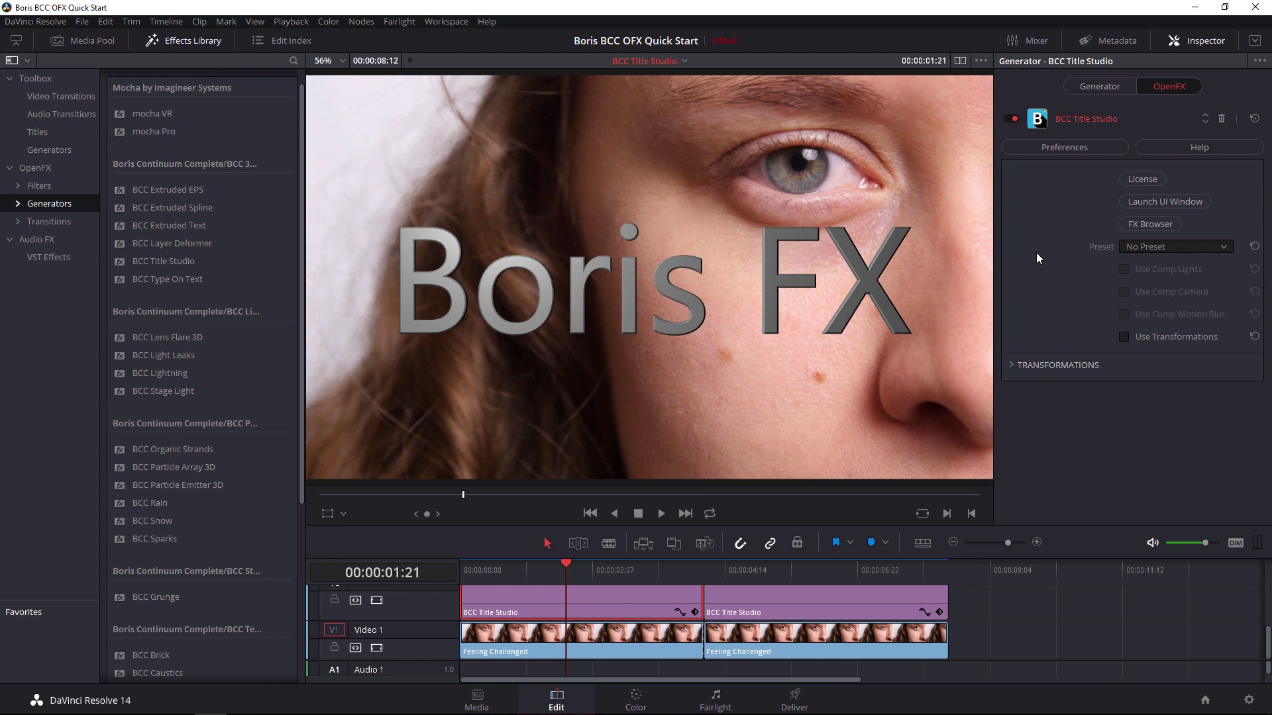
pyautogui.click(1192, 247)
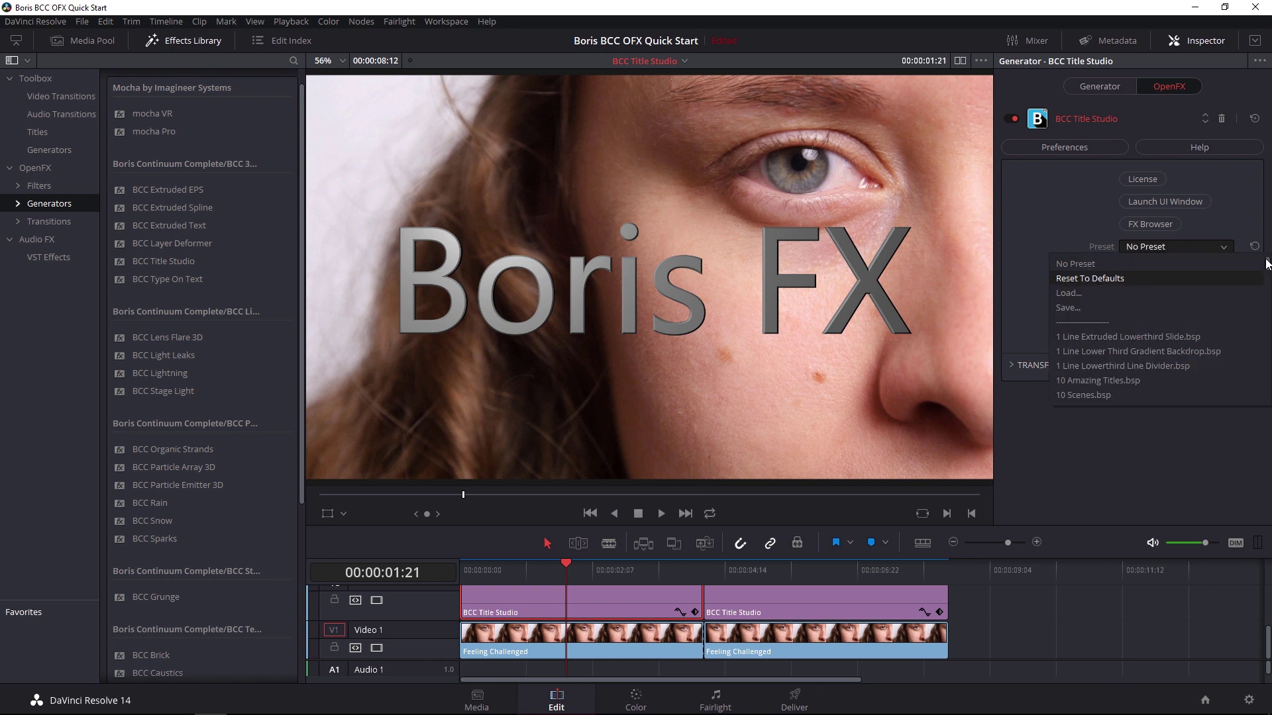
pyautogui.moveTo(1266, 263); pyautogui.dragTo(1265, 369)
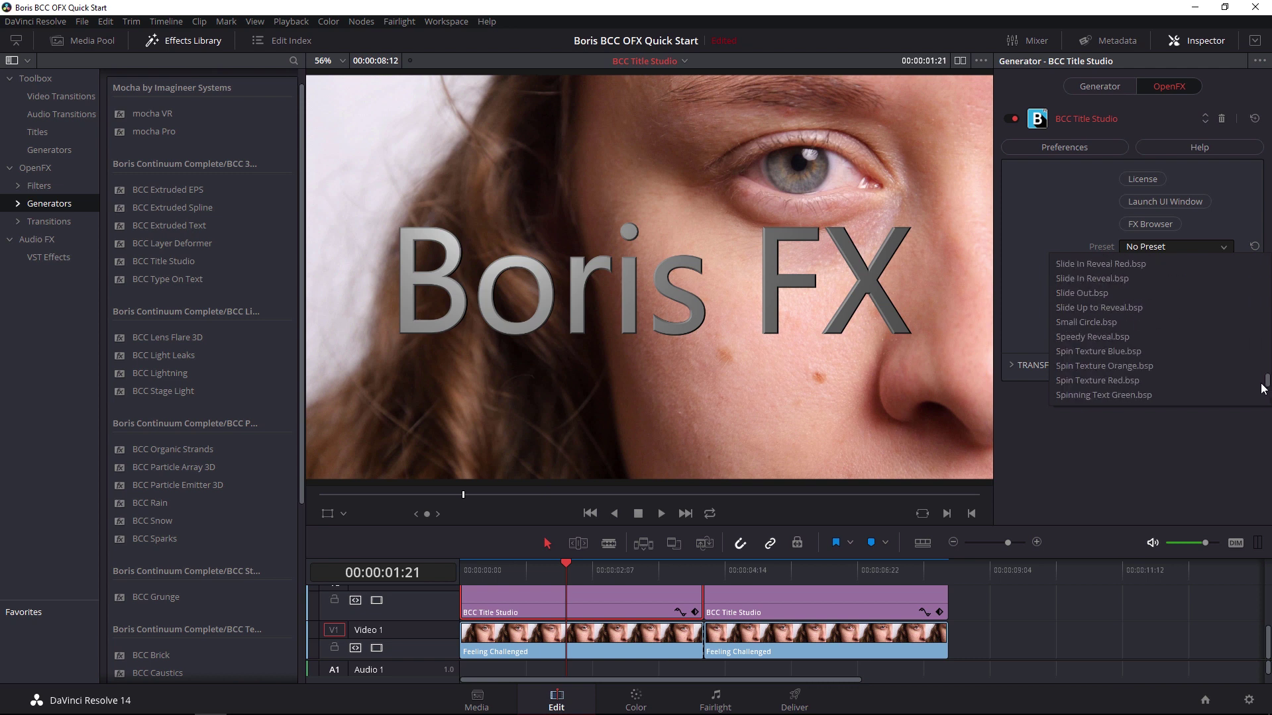
pyautogui.click(1035, 295)
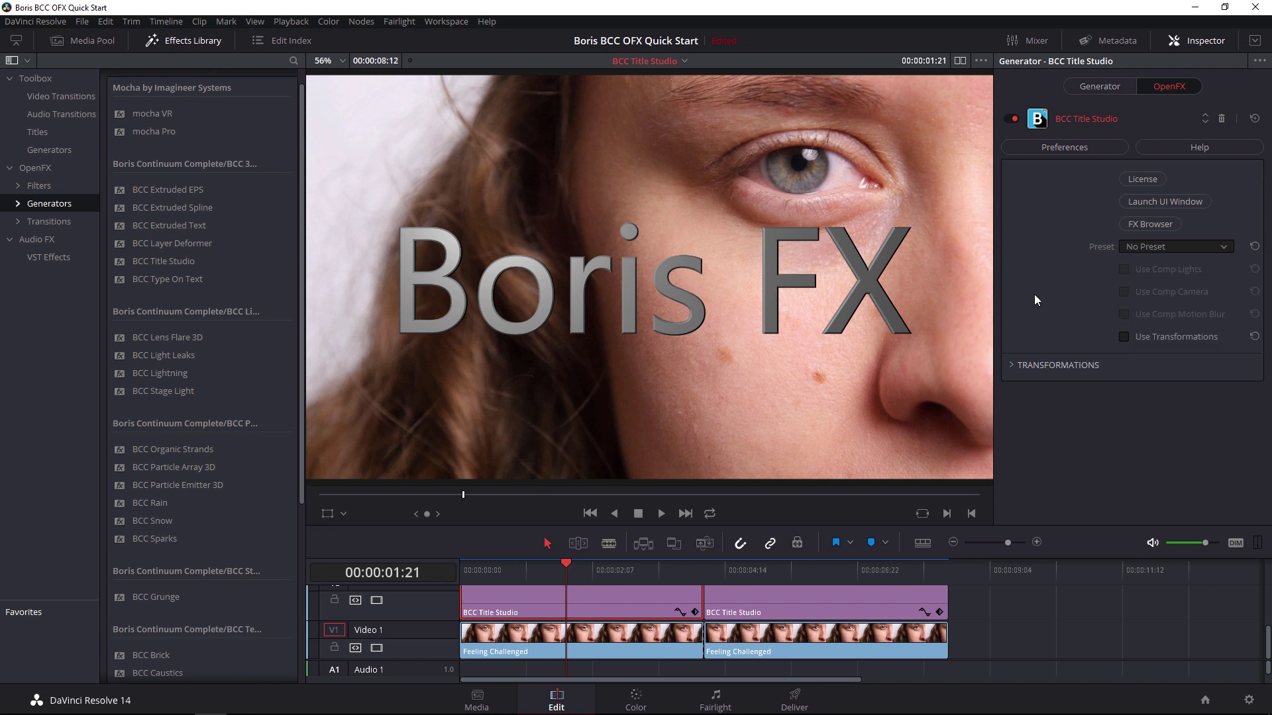
# Open the Boris FX Browser and browse its preset folders down to Lower Thirds
pyautogui.click(1151, 222)
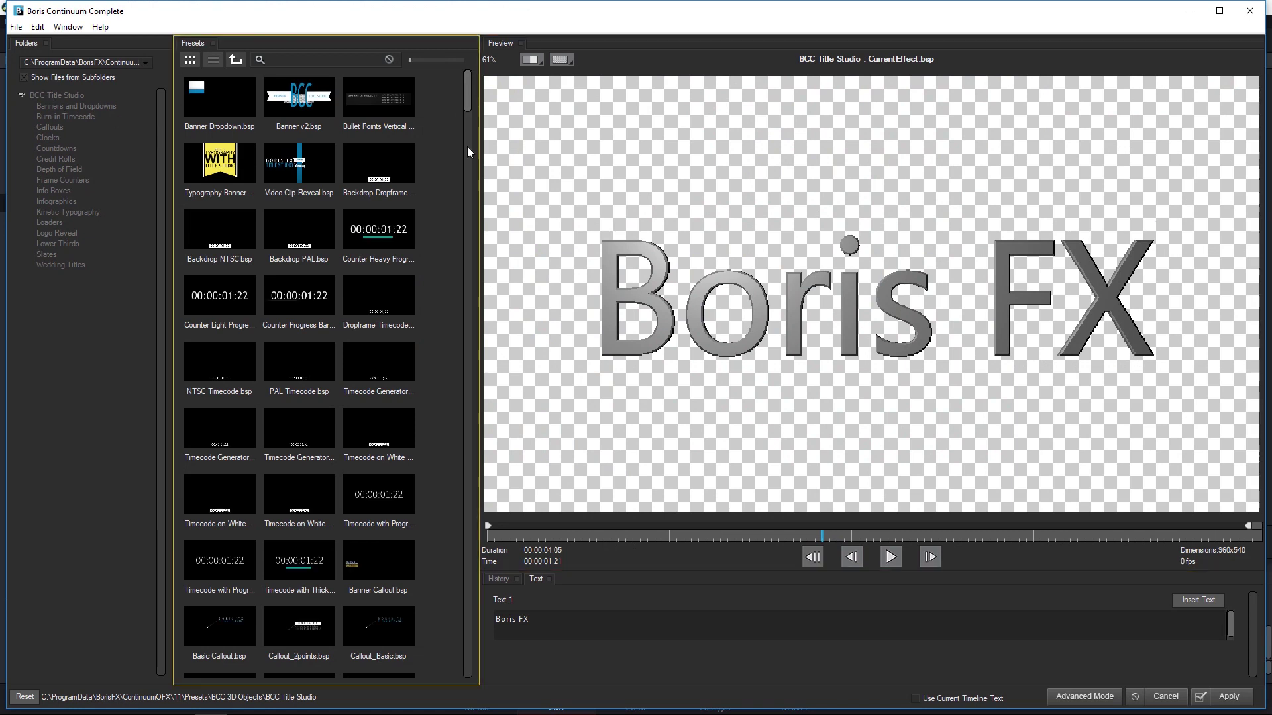
pyautogui.moveTo(468, 88)
pyautogui.mouseDown()
pyautogui.moveTo(473, 522)
pyautogui.moveTo(418, 99)
pyautogui.mouseUp()
pyautogui.click(89, 106)
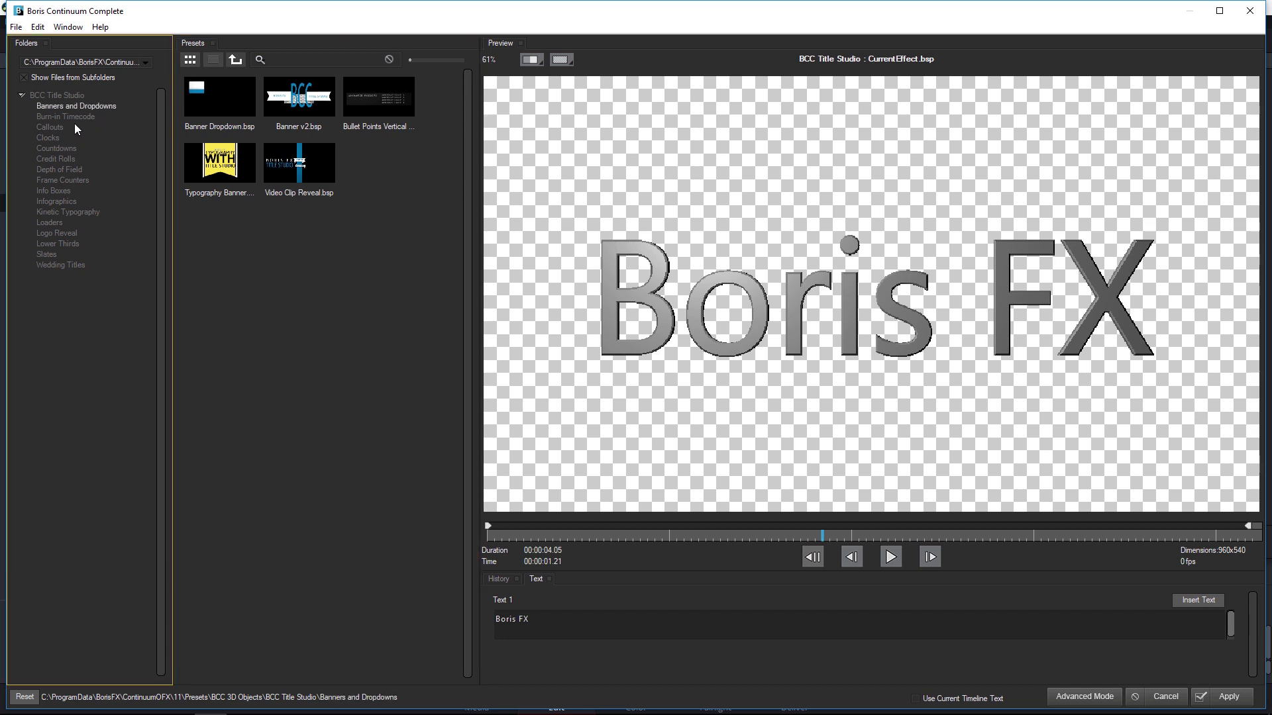
pyautogui.click(72, 127)
pyautogui.click(60, 148)
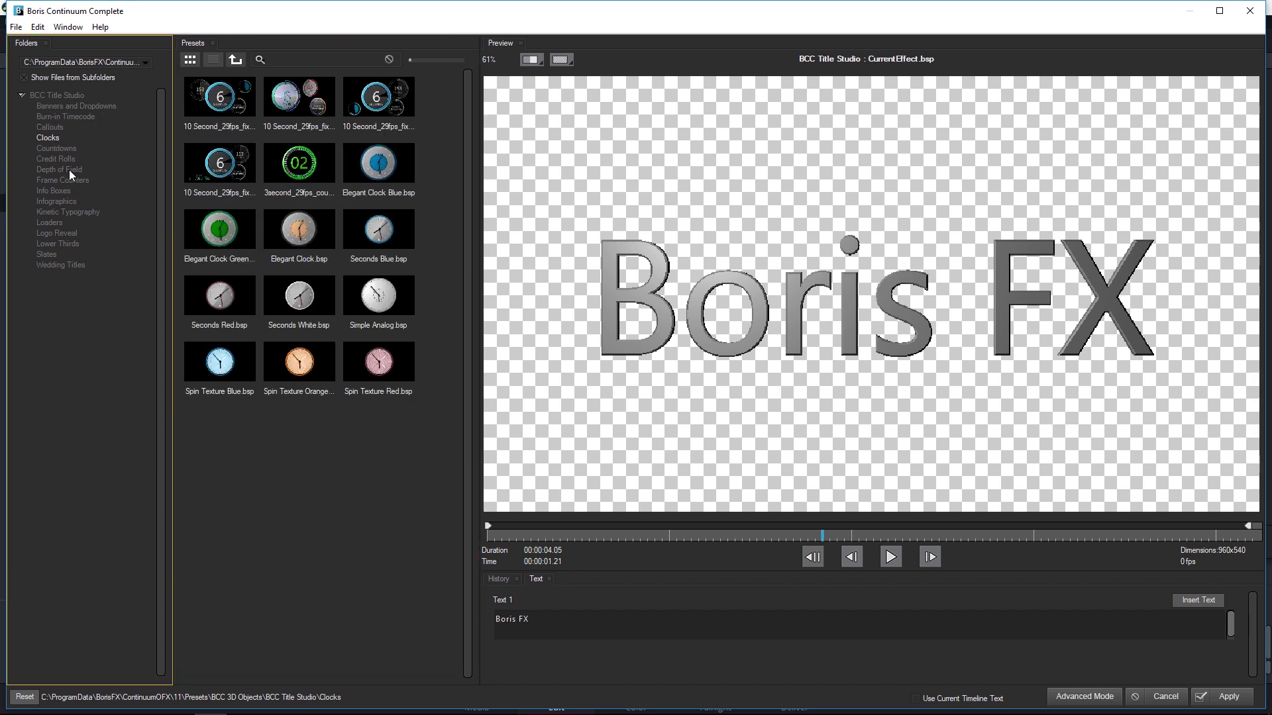
pyautogui.click(69, 201)
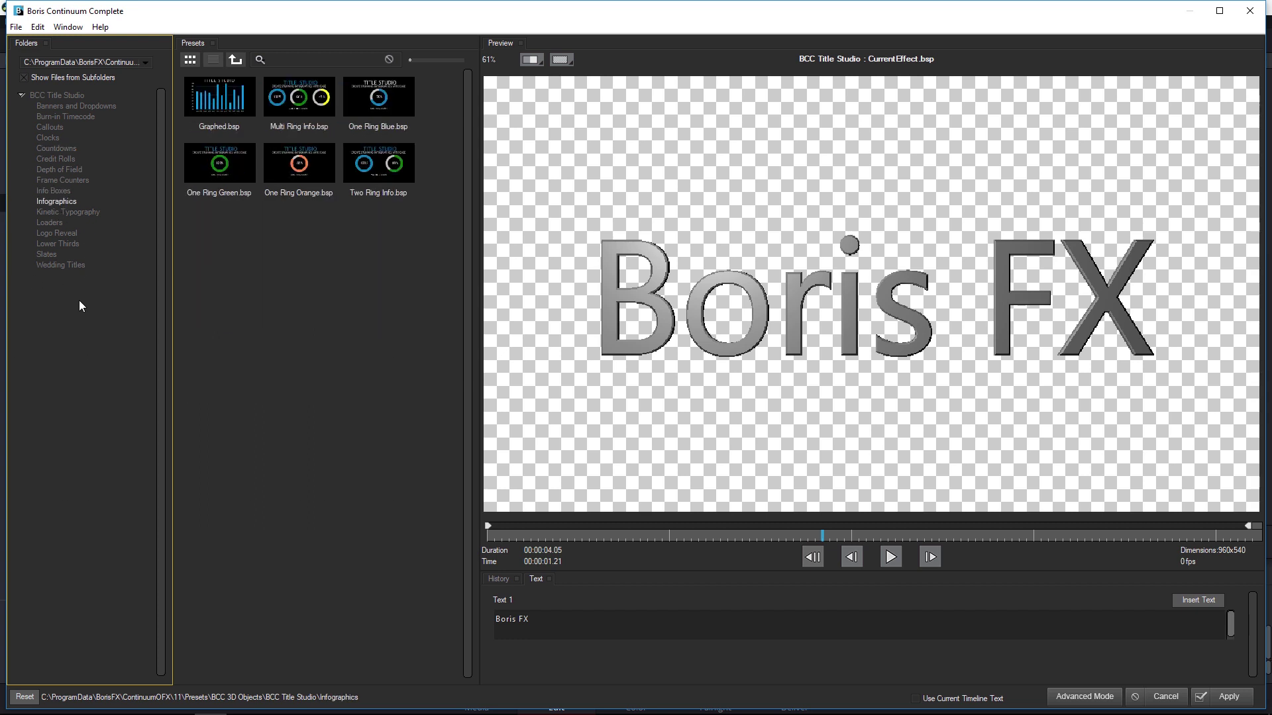
pyautogui.click(67, 243)
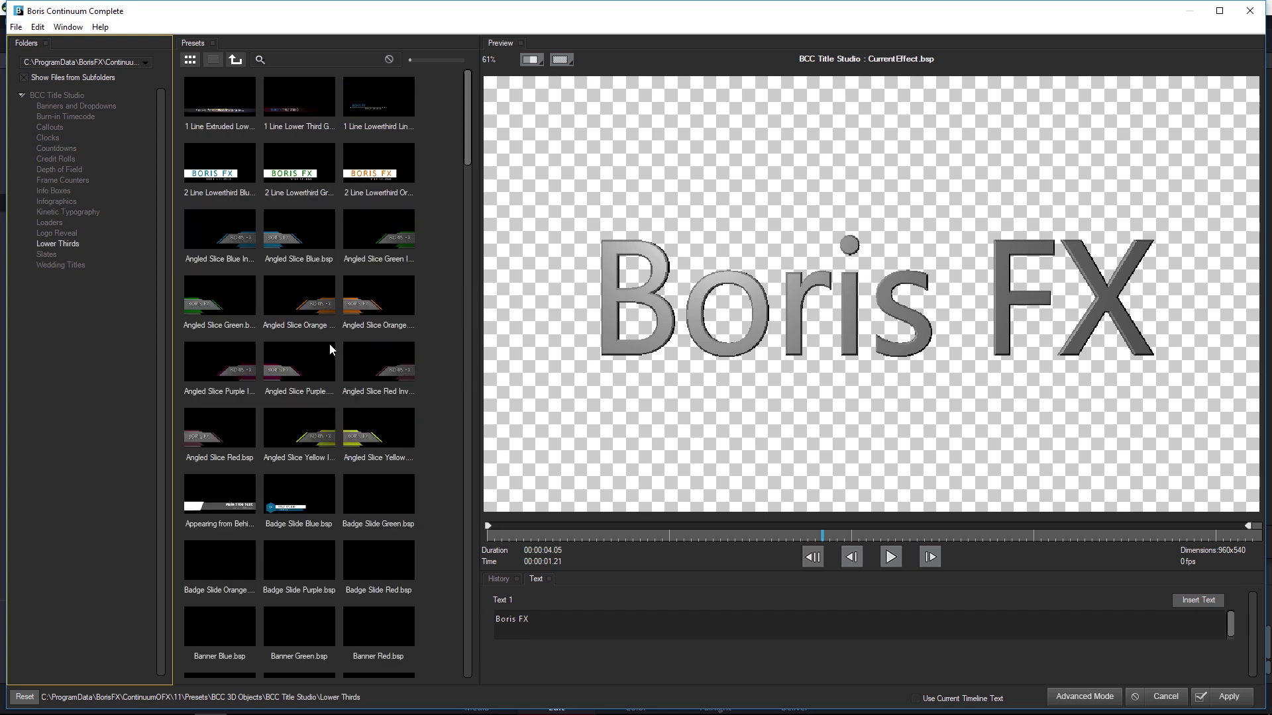
# Load the 1 Line Lowerthird Line Divider preset and play its preview twice
pyautogui.click(403, 117)
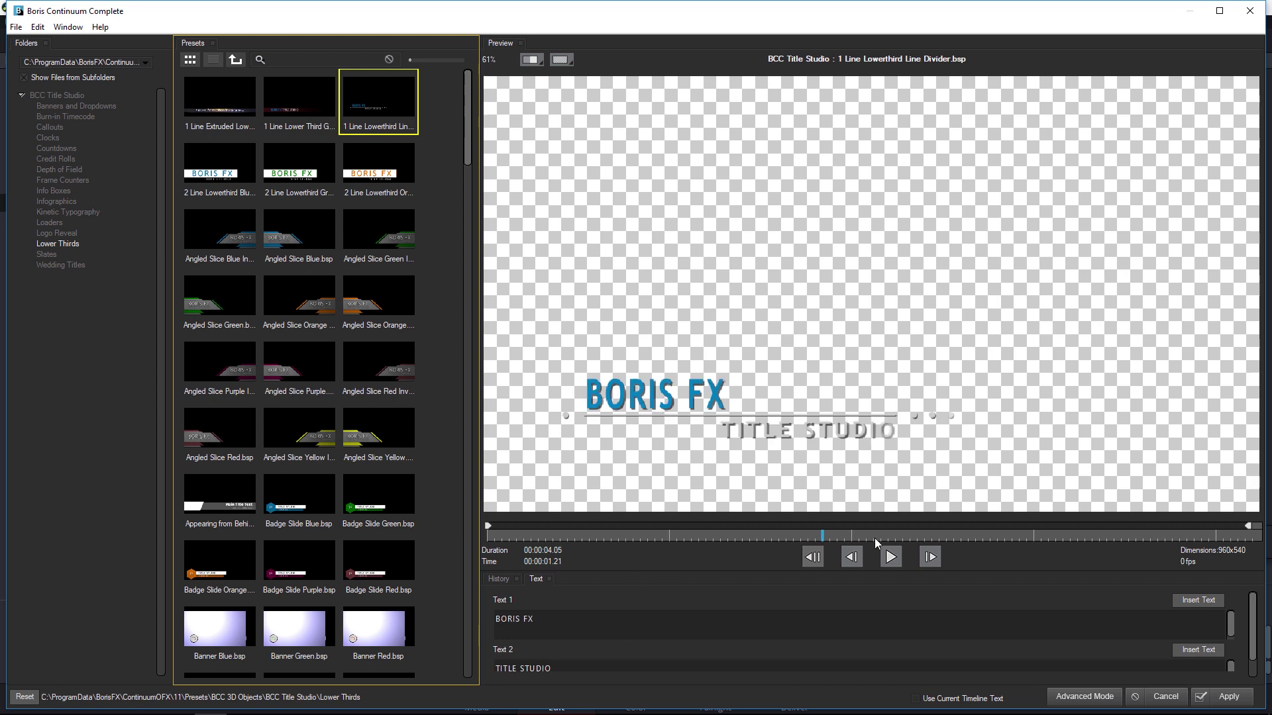
pyautogui.click(891, 557)
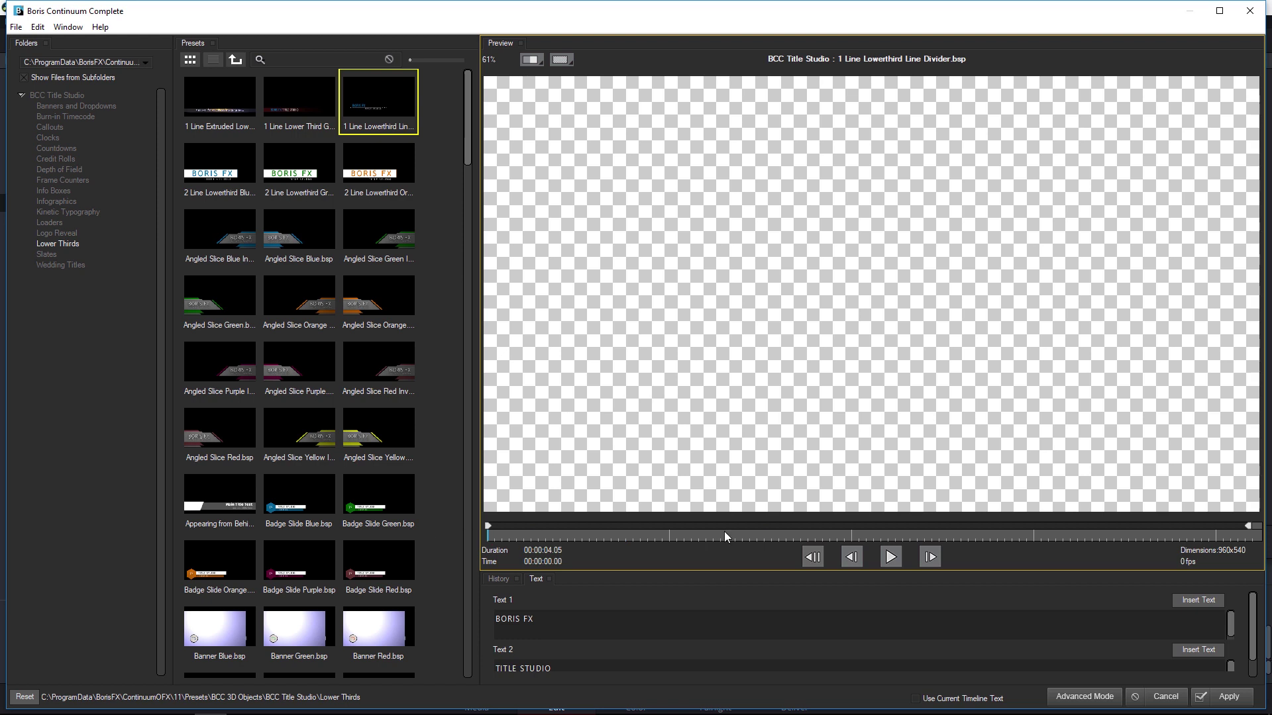
pyautogui.click(889, 557)
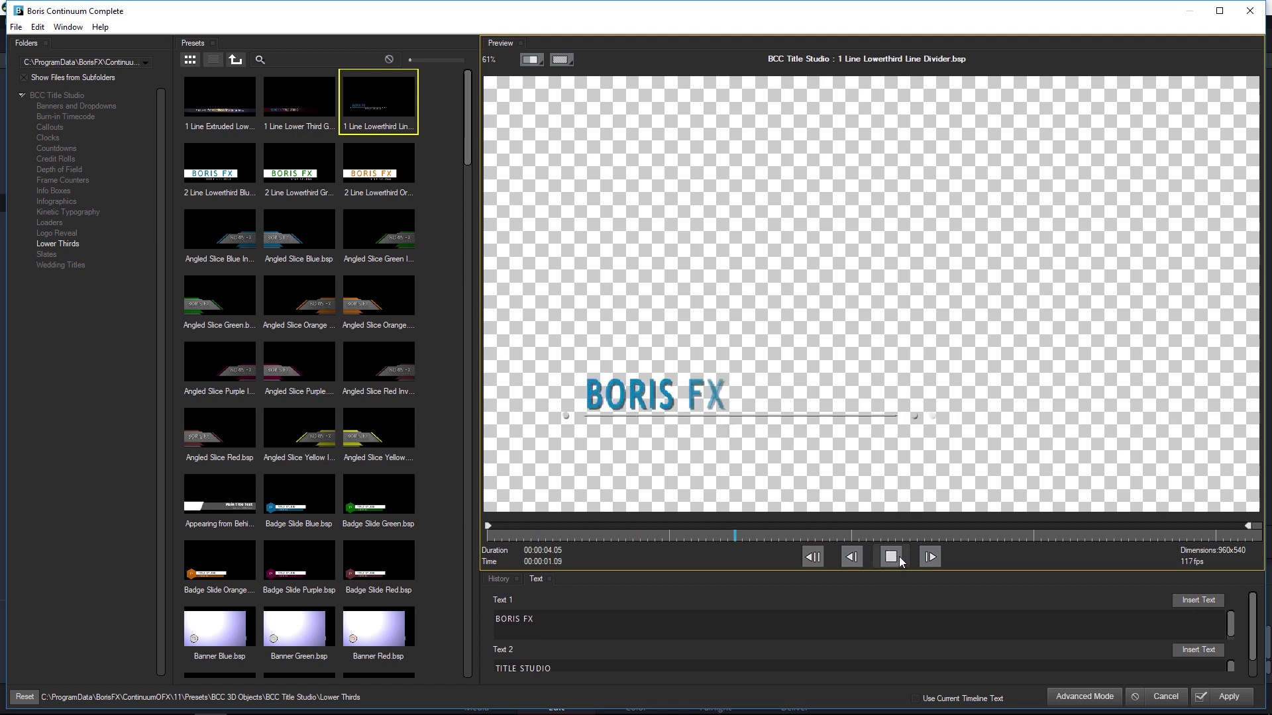
# Stop the preview and replace Text 1 with a name and Text 2 with EYE MODEL
pyautogui.click(890, 558)
pyautogui.tripleClick(550, 617)
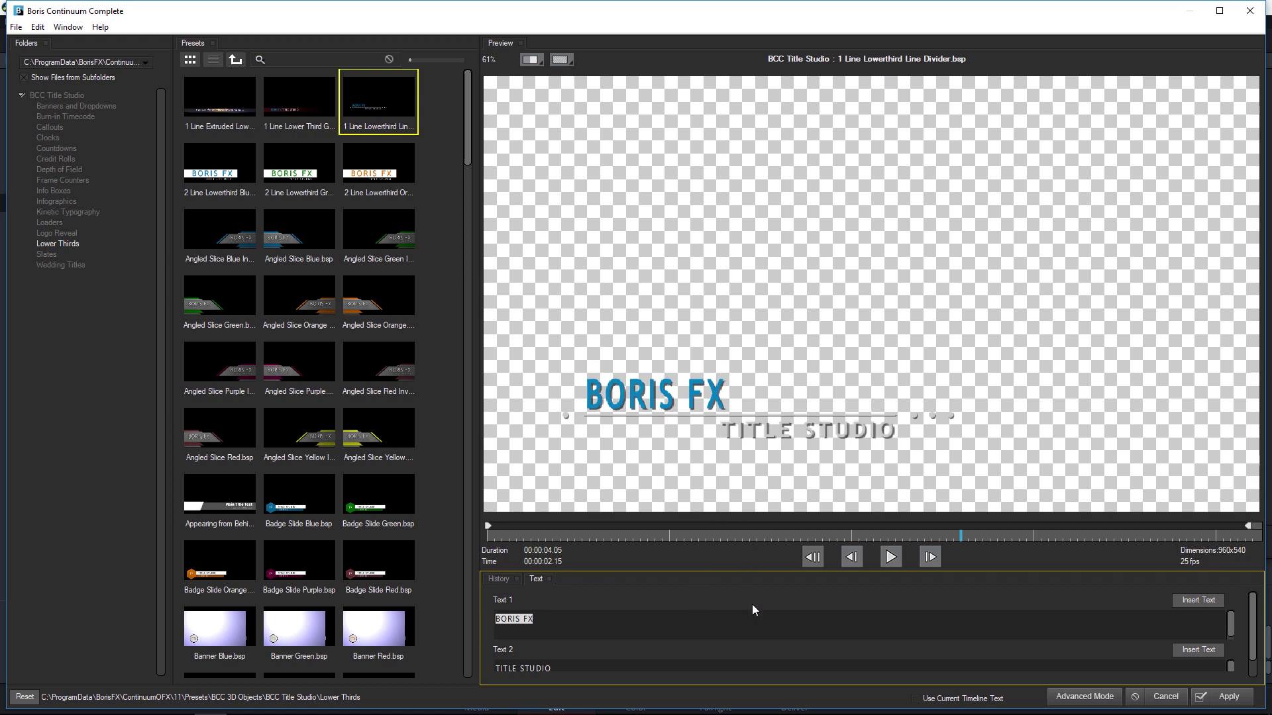
pyautogui.write('Jenny Helm')
pyautogui.tripleClick(537, 668)
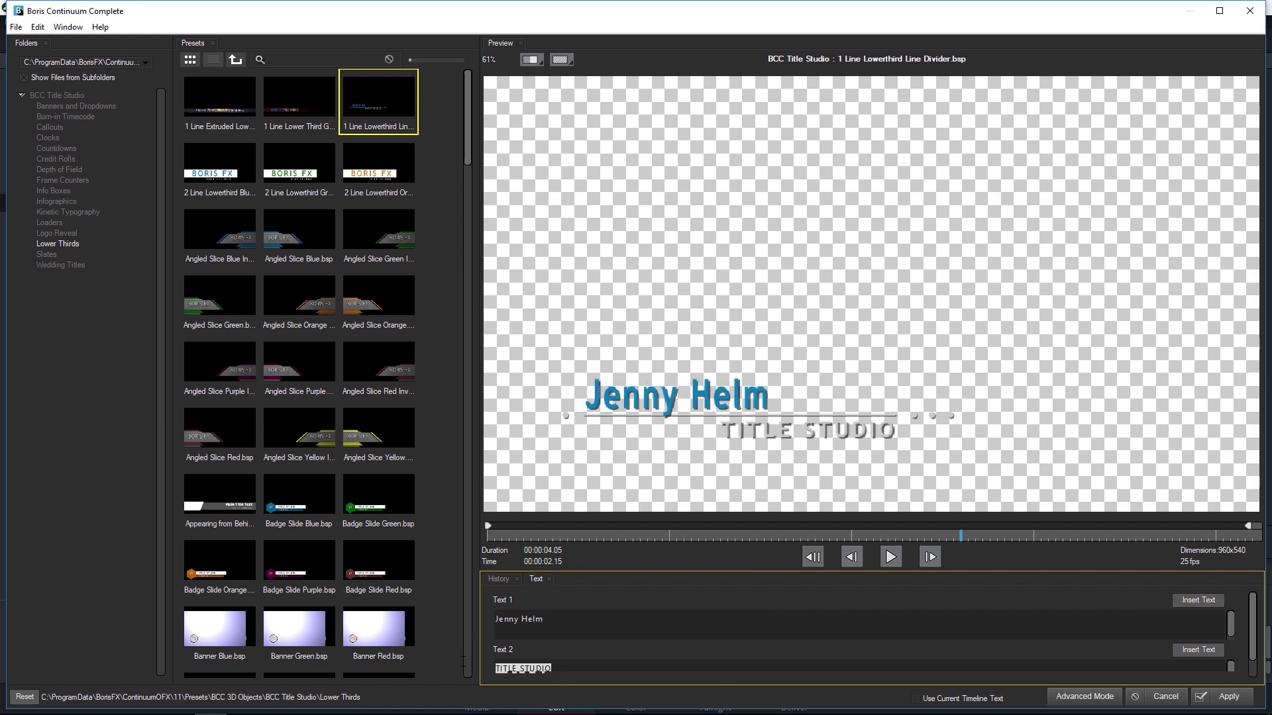
pyautogui.write('Eve')
pyautogui.press('BackSpace')
pyautogui.press('BackSpace')
pyautogui.write('E MODEL')
# Apply the name and EYE MODEL lower third, play it back, then launch Title Studio's UI
pyautogui.click(1222, 696)
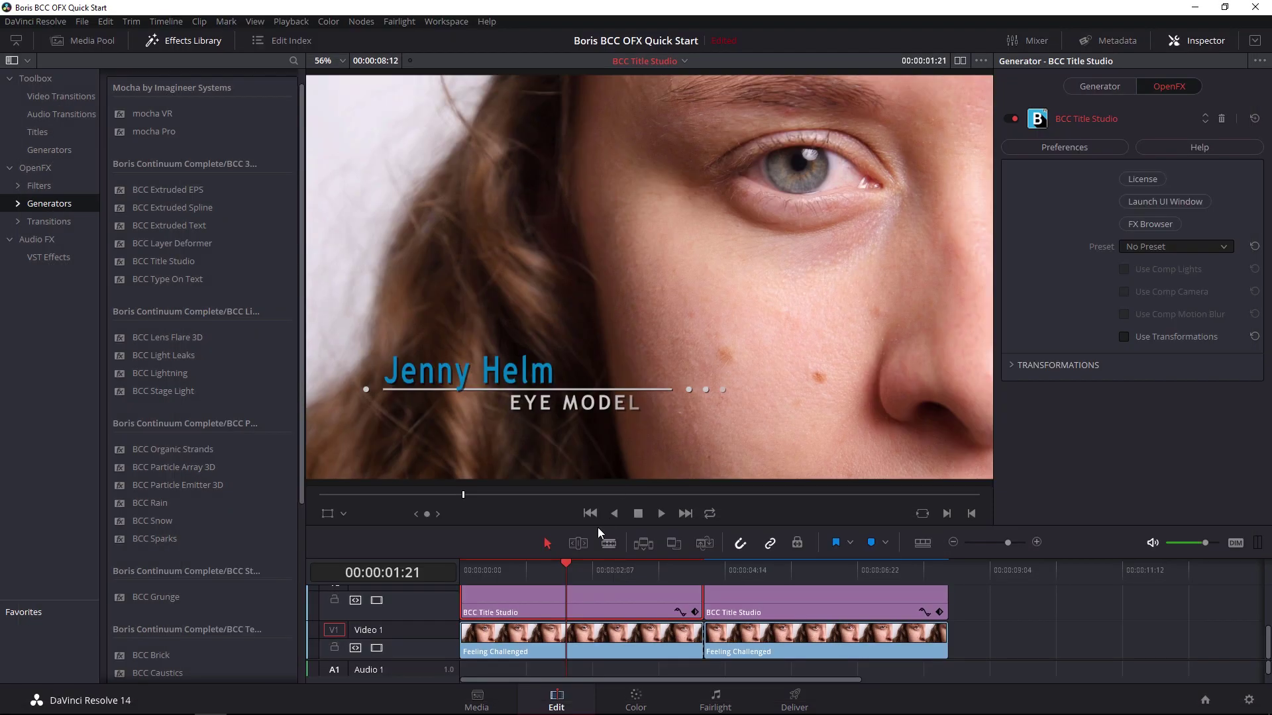
pyautogui.moveTo(565, 563); pyautogui.dragTo(463, 569)
pyautogui.press('space')
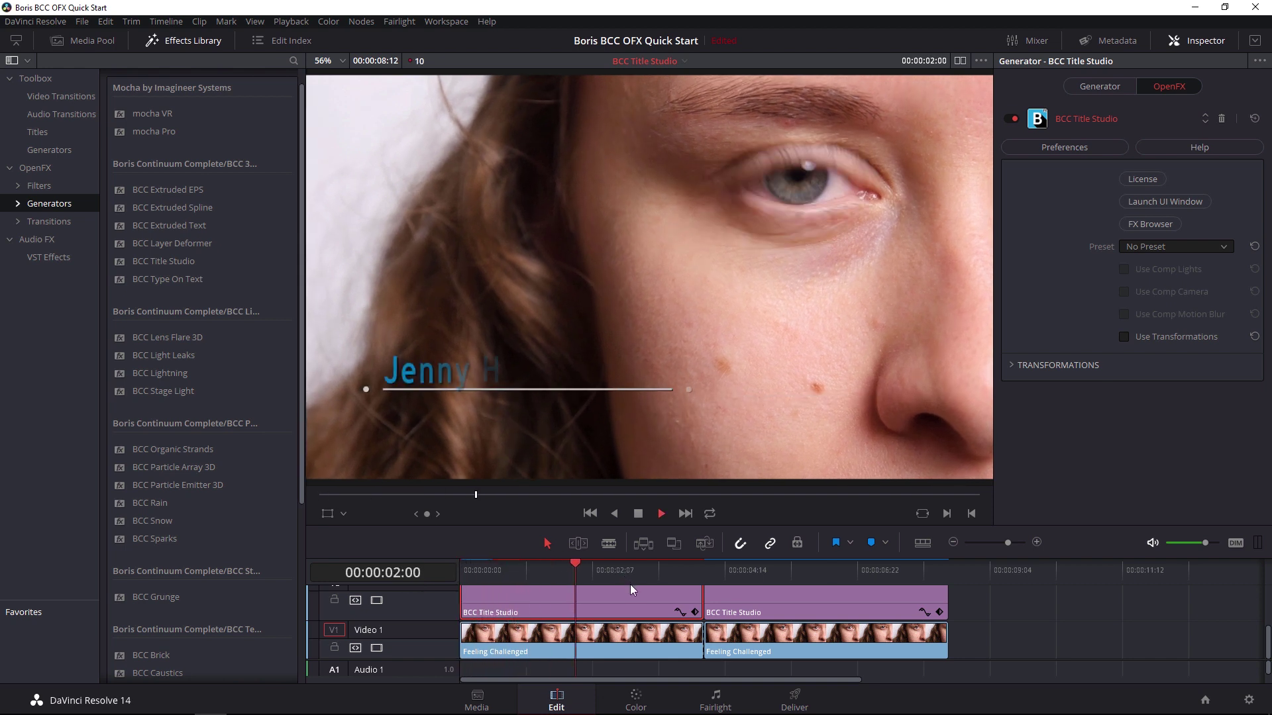
pyautogui.press('space')
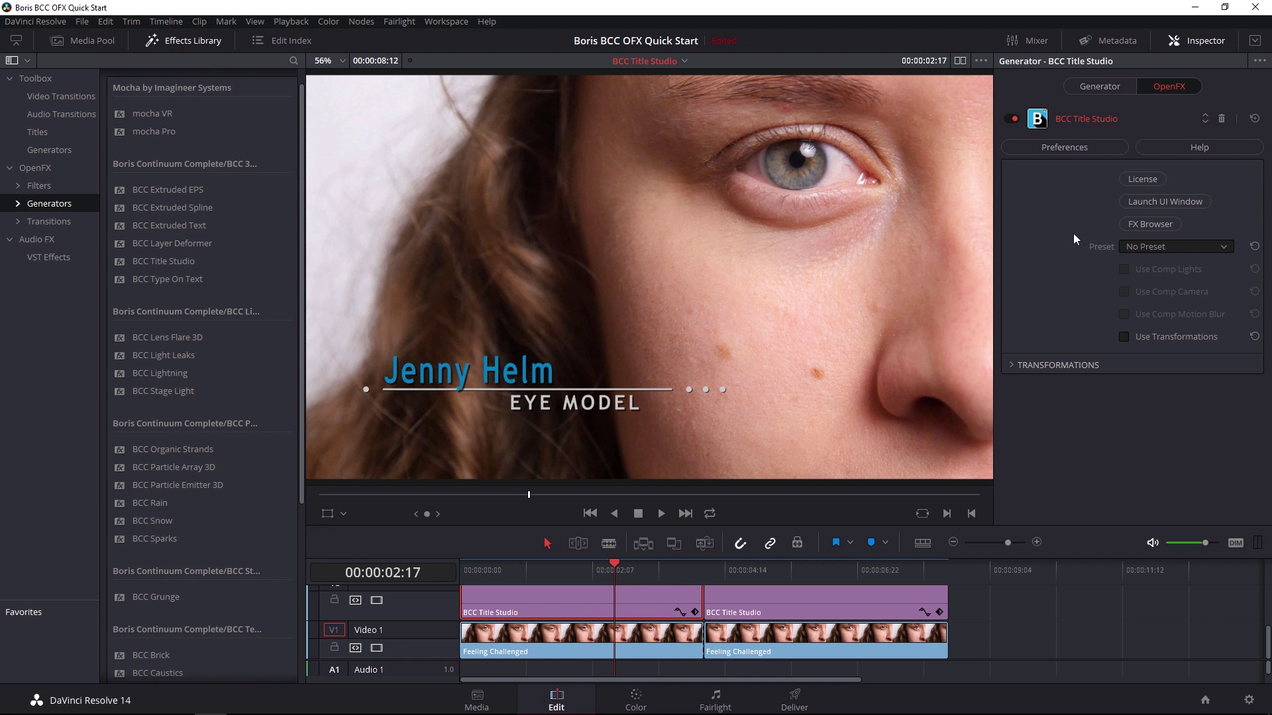
pyautogui.click(1165, 201)
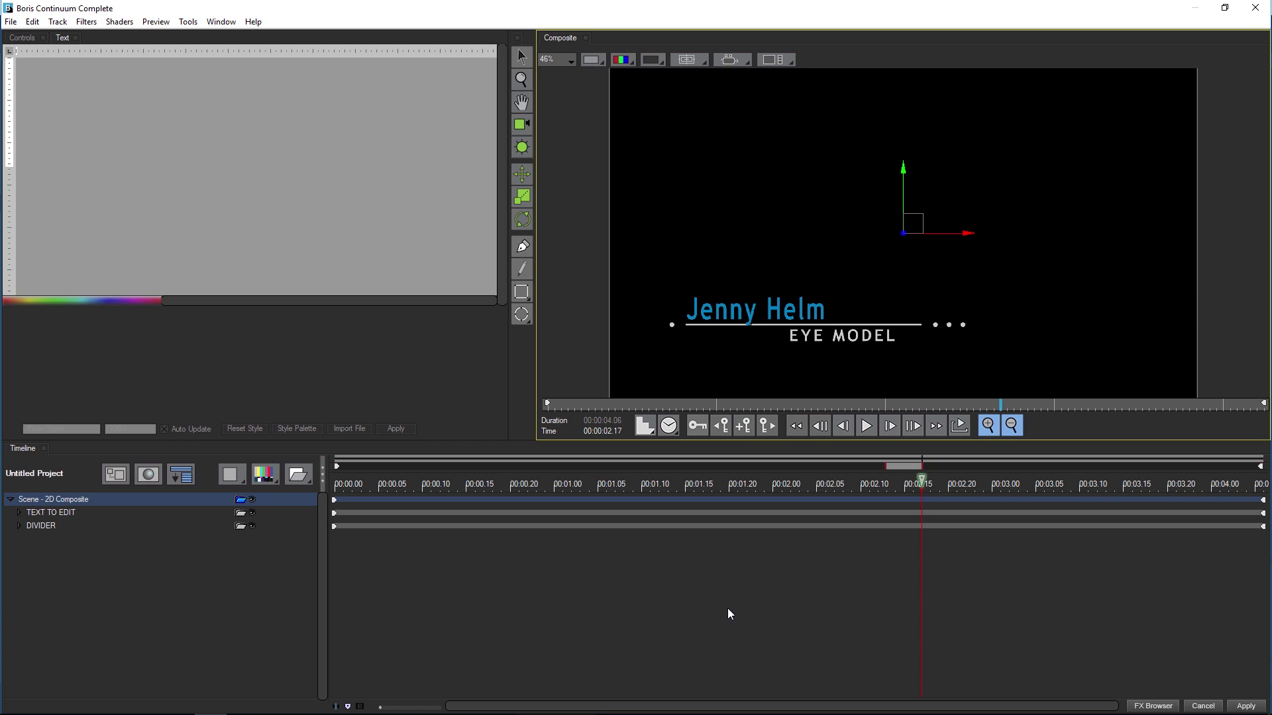
# Select all the text of the Jenny Helm layer under TEXT TO EDIT
pyautogui.click(93, 512)
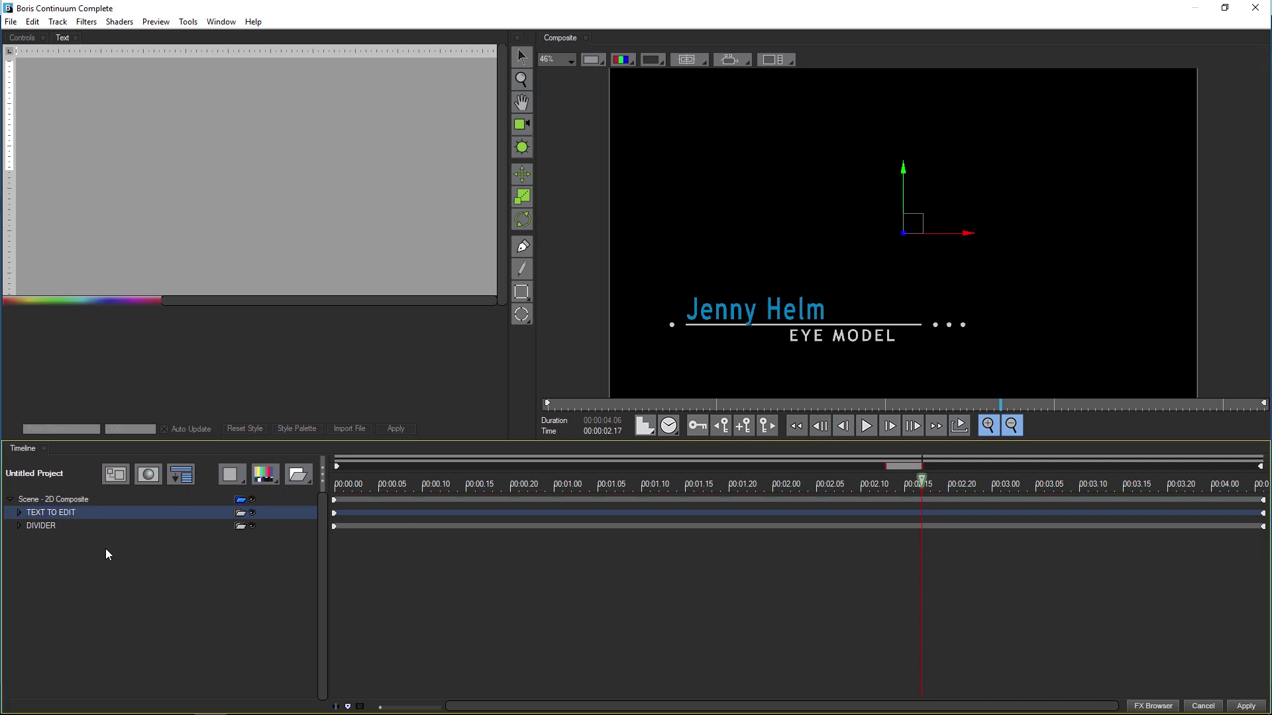
pyautogui.click(19, 512)
pyautogui.click(54, 527)
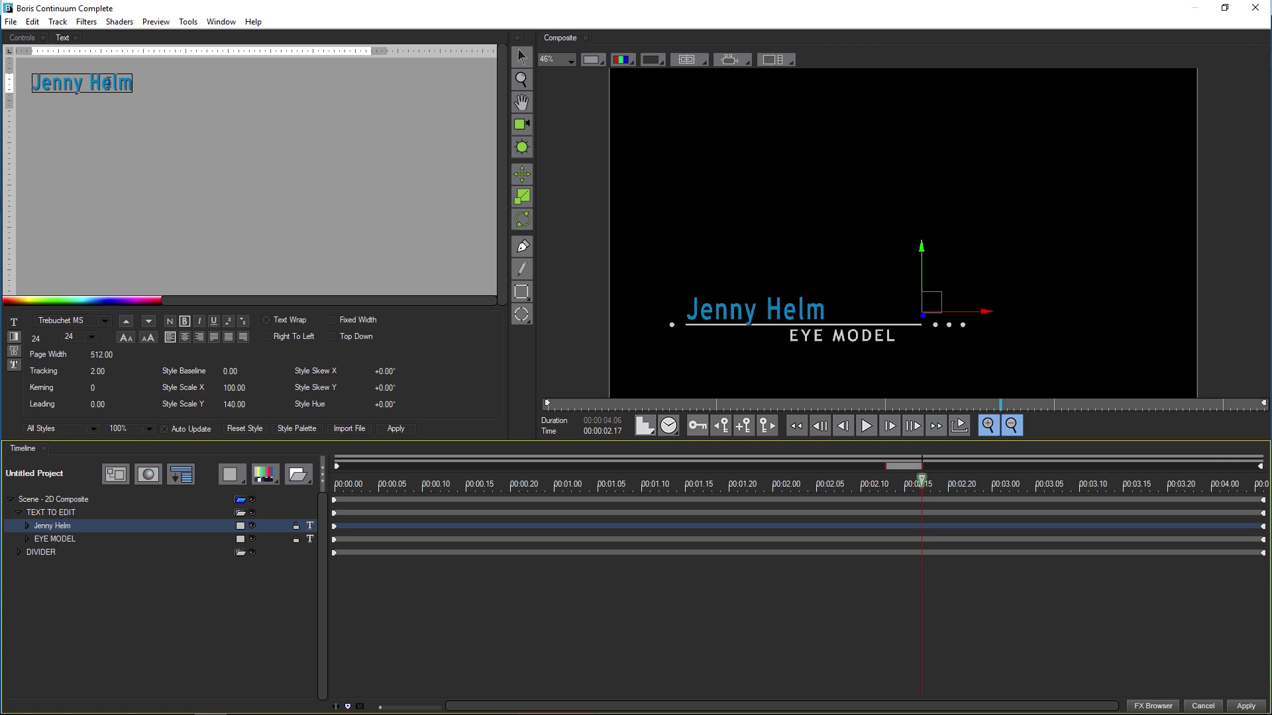
pyautogui.click(219, 276)
pyautogui.hotkey('ctrl', 'a')
# Set the name text's fill Style Color to pure yellow
pyautogui.click(15, 337)
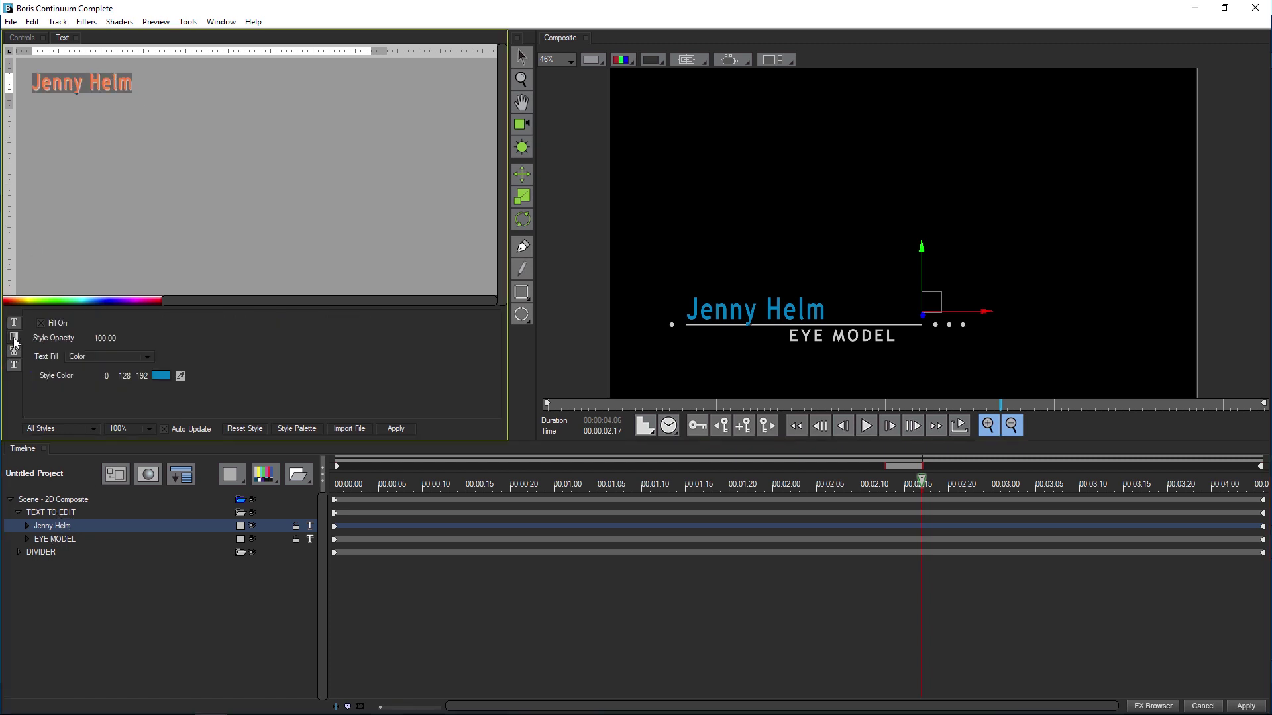
pyautogui.click(162, 377)
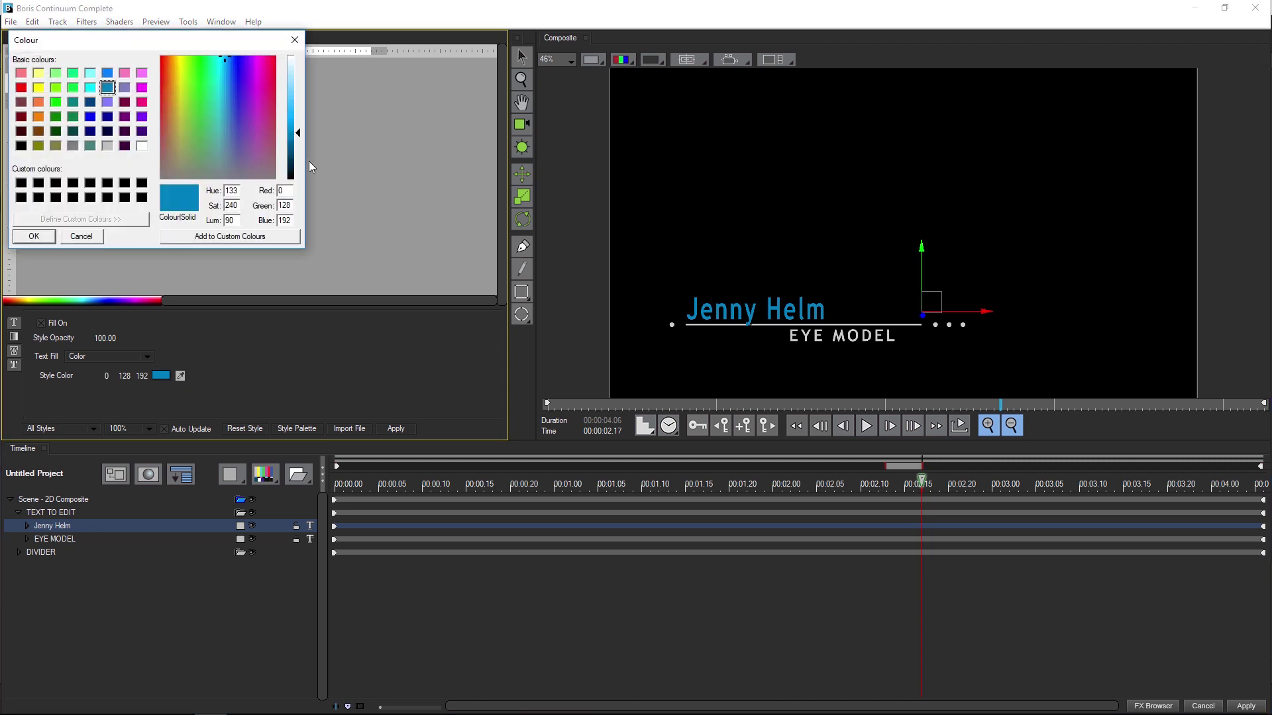
pyautogui.click(178, 75)
pyautogui.click(171, 62)
pyautogui.click(177, 59)
pyautogui.click(38, 88)
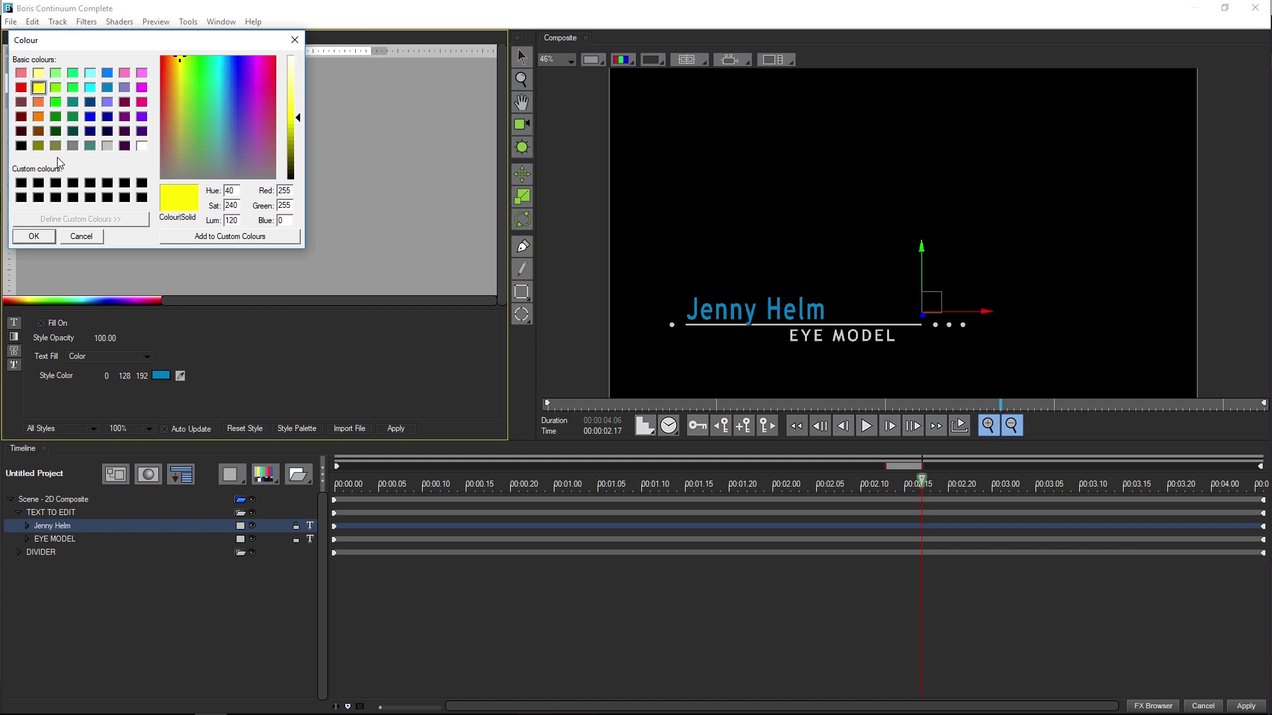
pyautogui.click(34, 237)
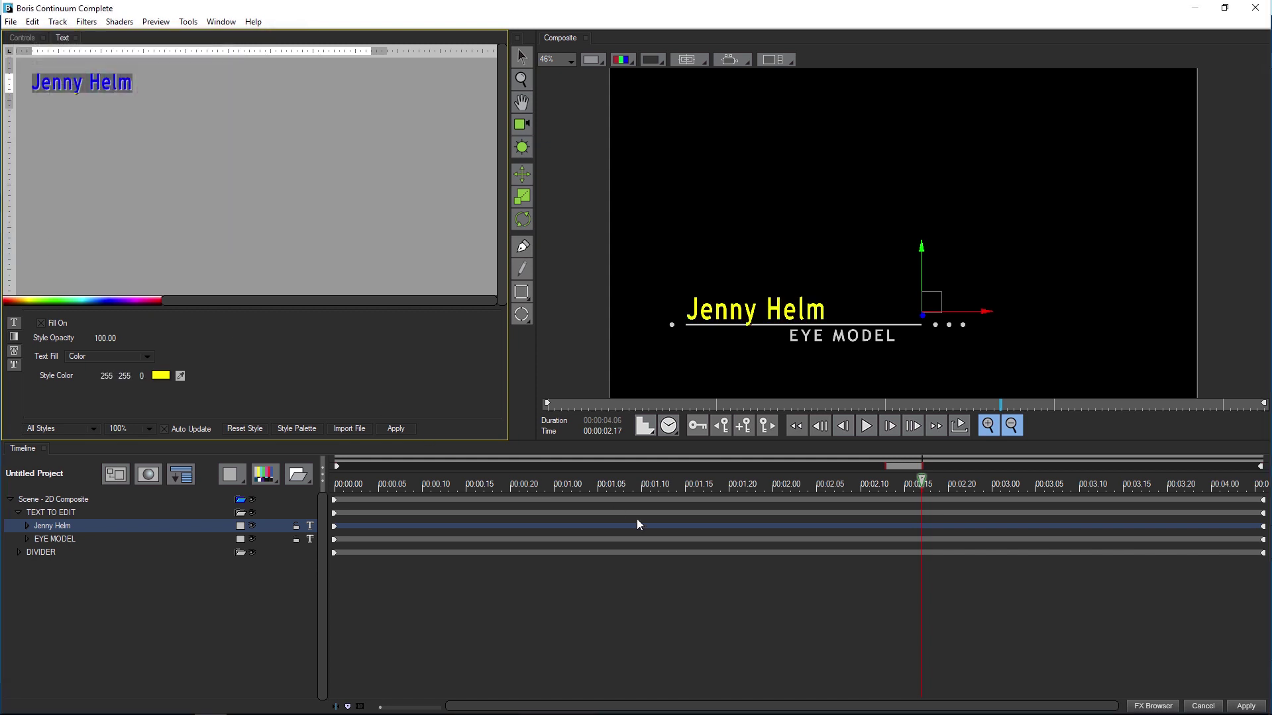
# Apply the yellow-name title, scrub the footage, and open FX Browser on the Boris FX clip
pyautogui.click(1245, 705)
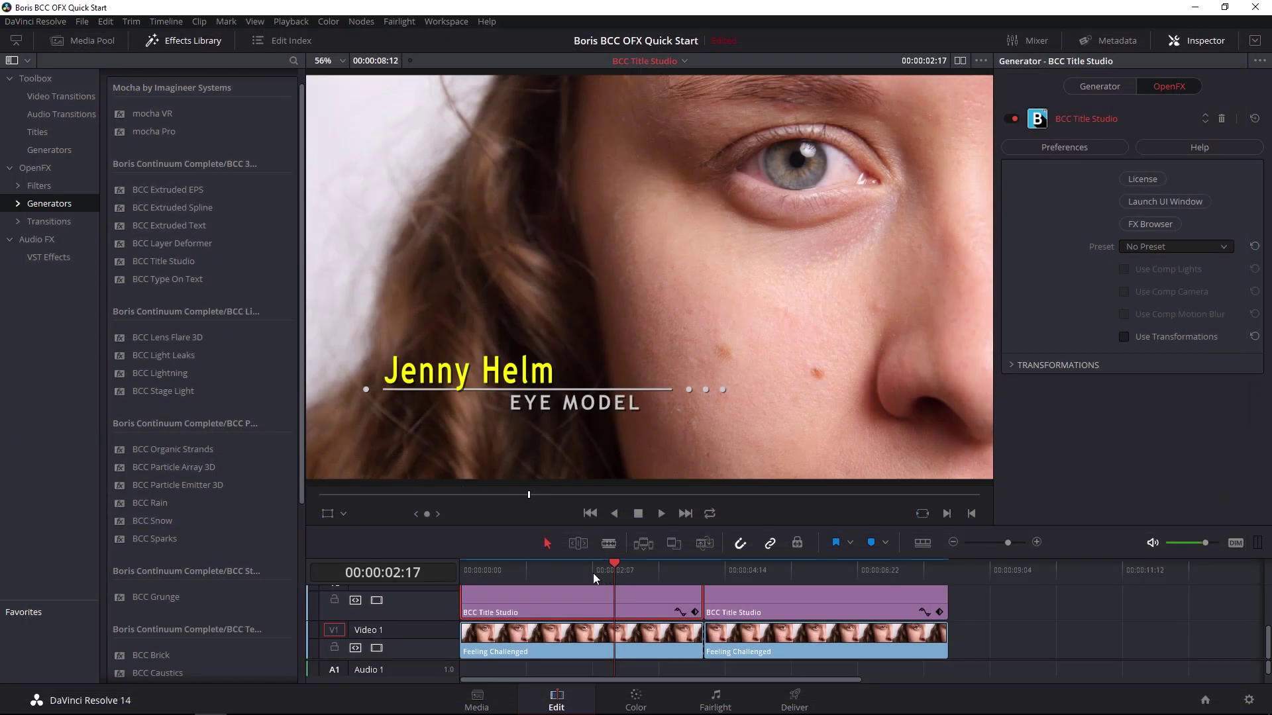
pyautogui.moveTo(594, 573)
pyautogui.mouseDown()
pyautogui.moveTo(490, 573)
pyautogui.moveTo(746, 569)
pyautogui.mouseUp()
pyautogui.click(790, 596)
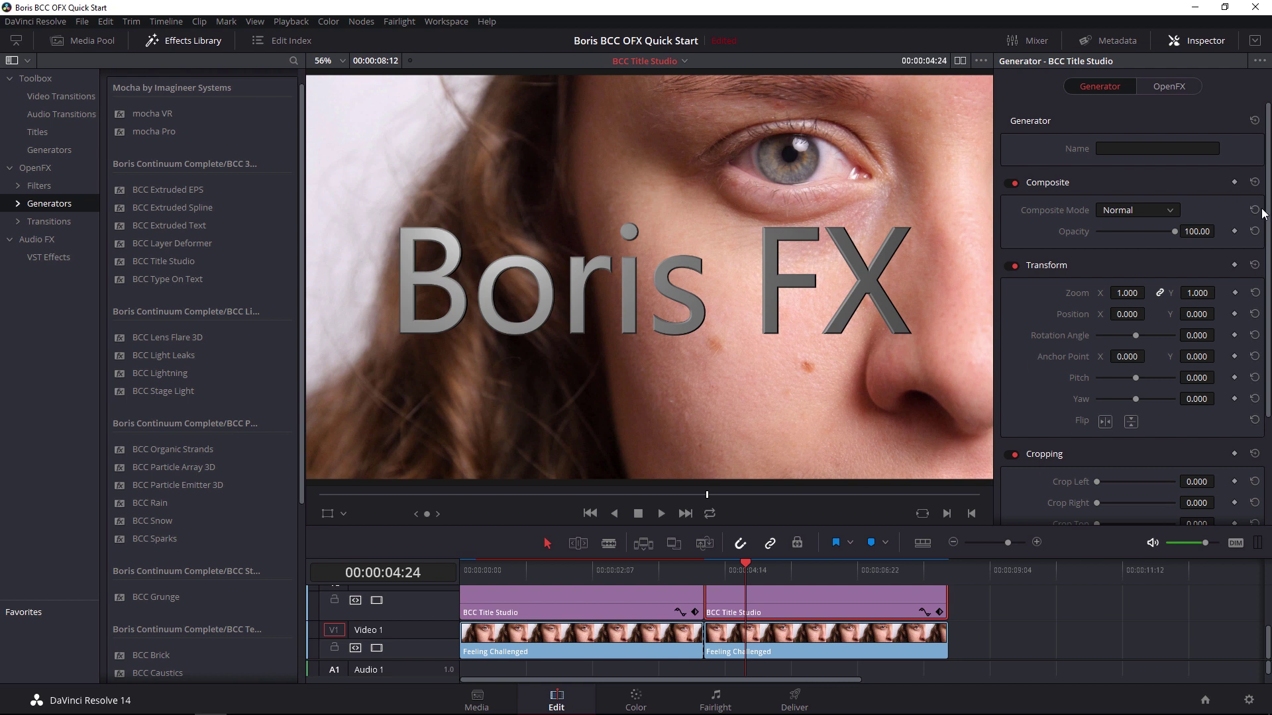
pyautogui.click(1162, 87)
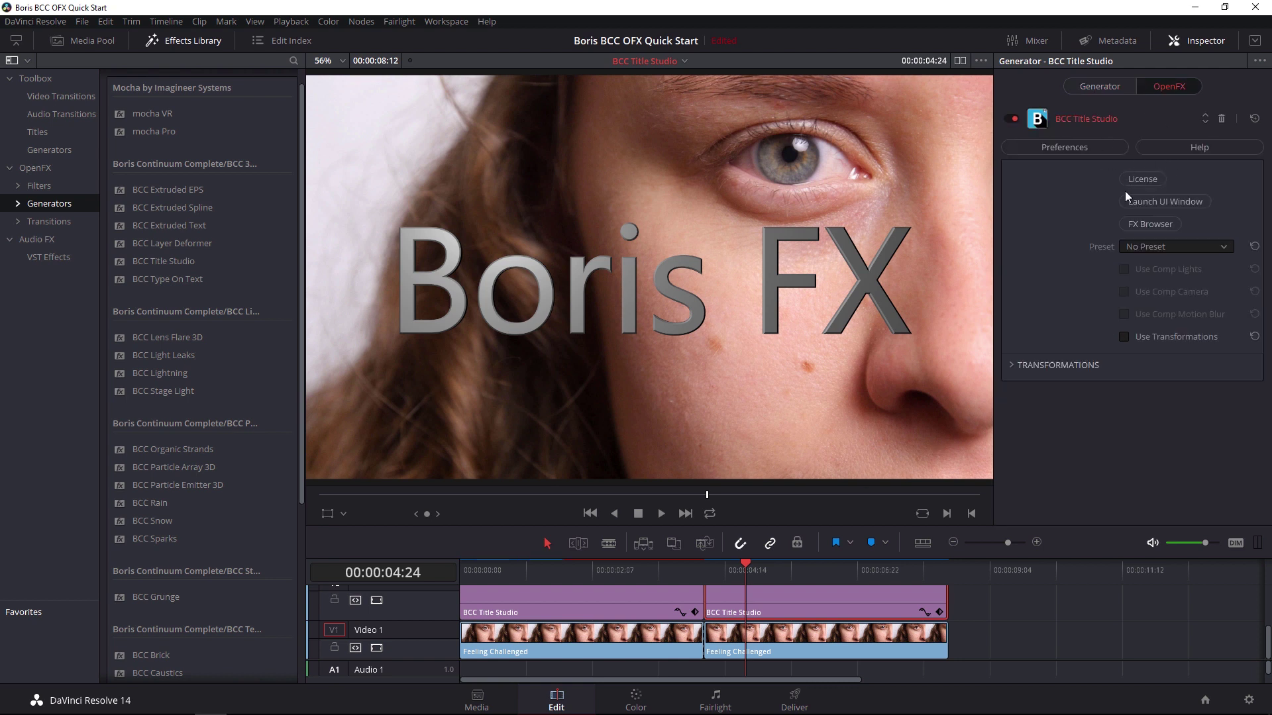
pyautogui.click(1143, 226)
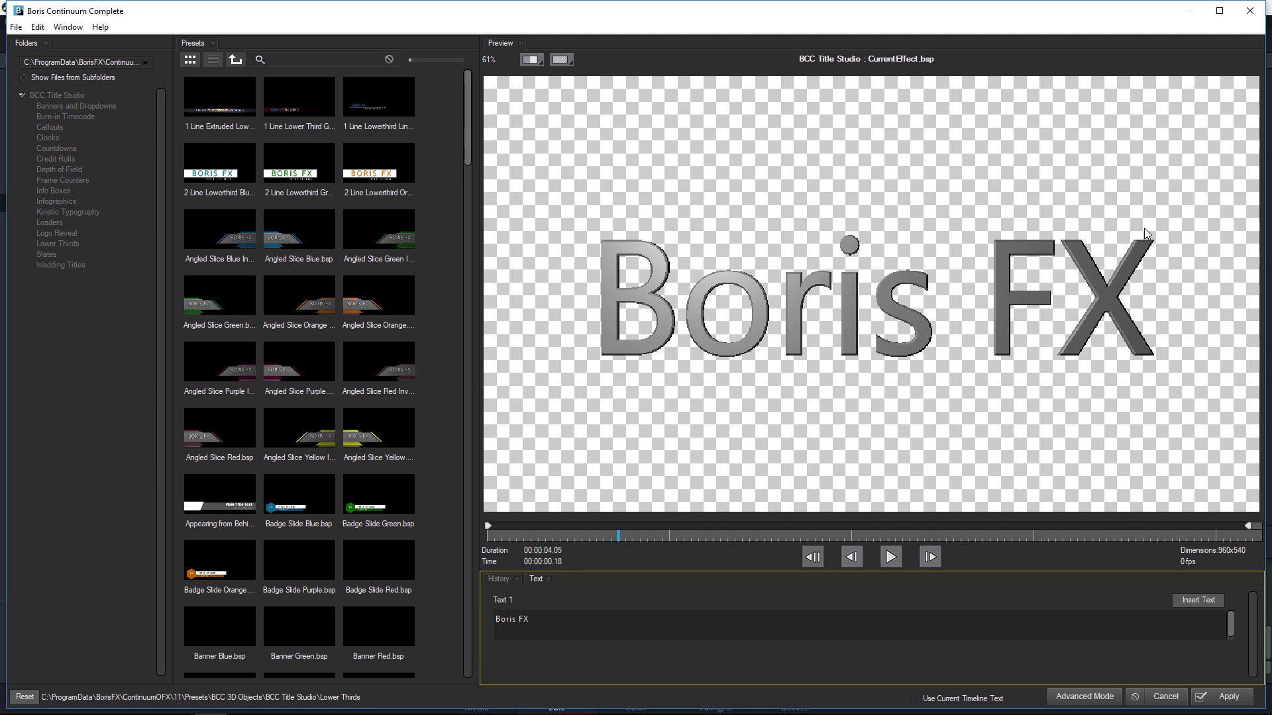
# Load the Multi Ring Info.bsp infographic preset, preview its rings, and enlarge the Text panel
pyautogui.click(69, 200)
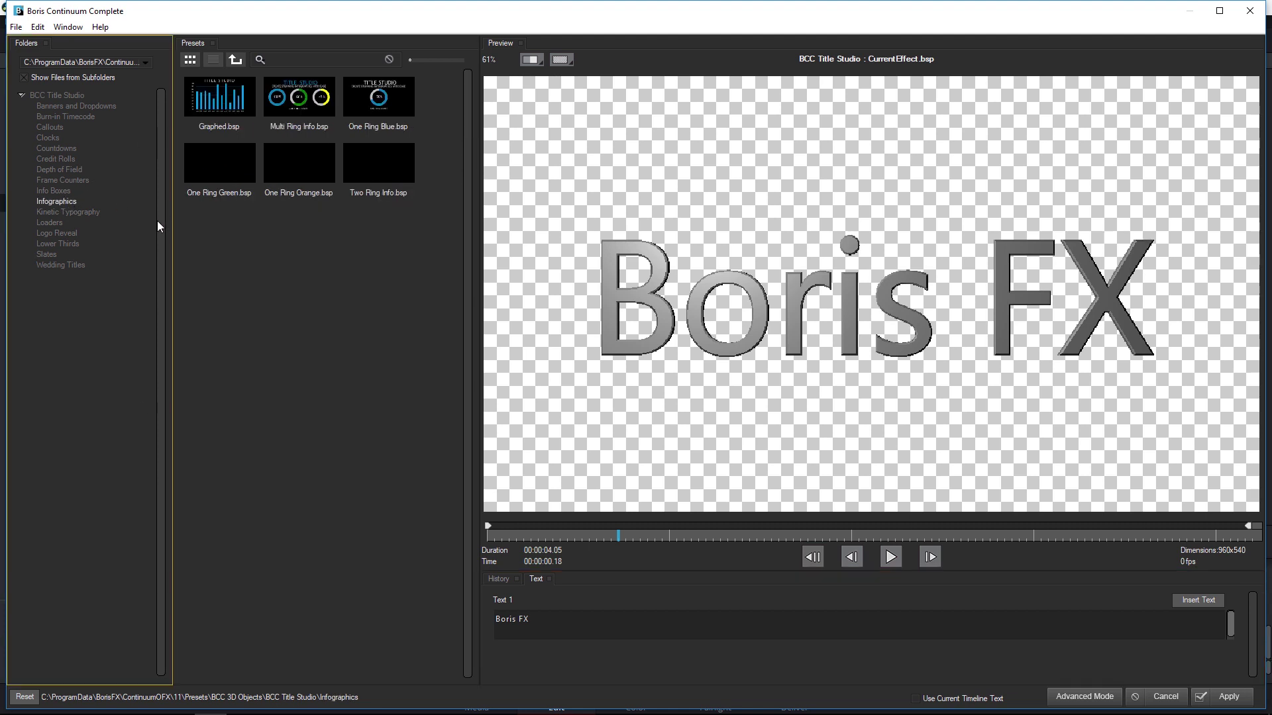
pyautogui.click(304, 100)
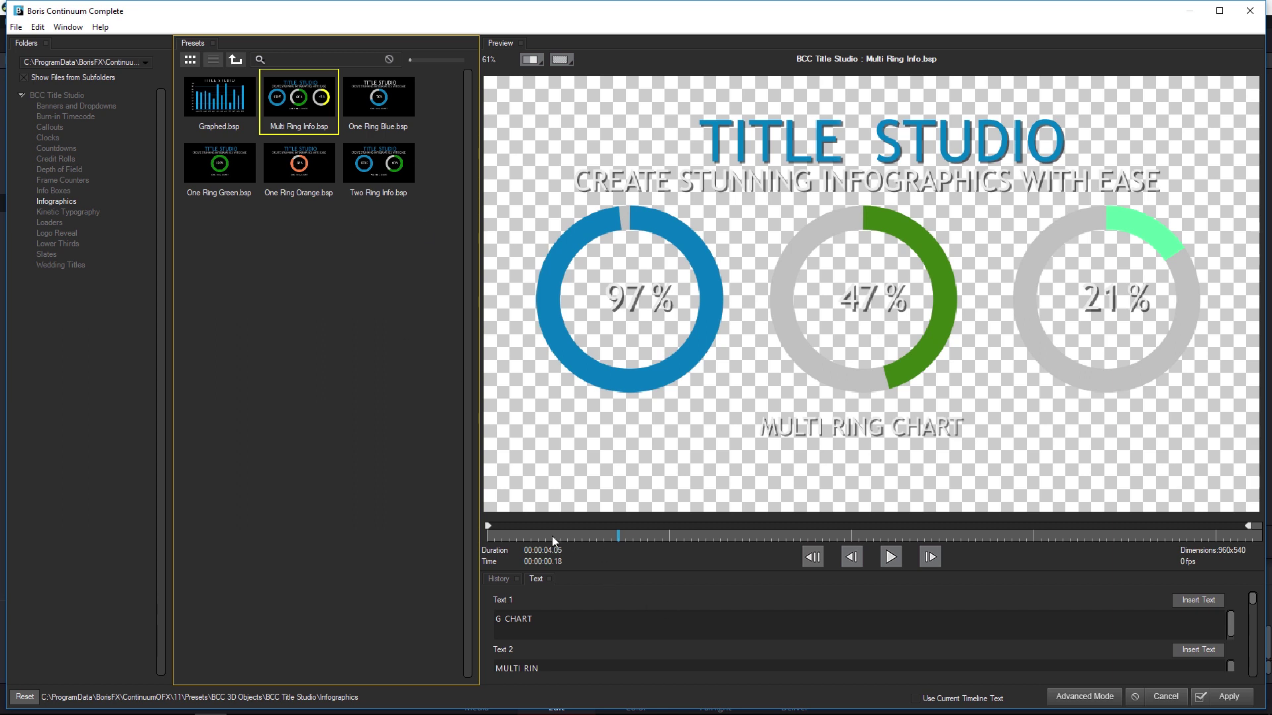
pyautogui.moveTo(554, 540)
pyautogui.mouseDown()
pyautogui.moveTo(845, 532)
pyautogui.moveTo(490, 537)
pyautogui.mouseUp()
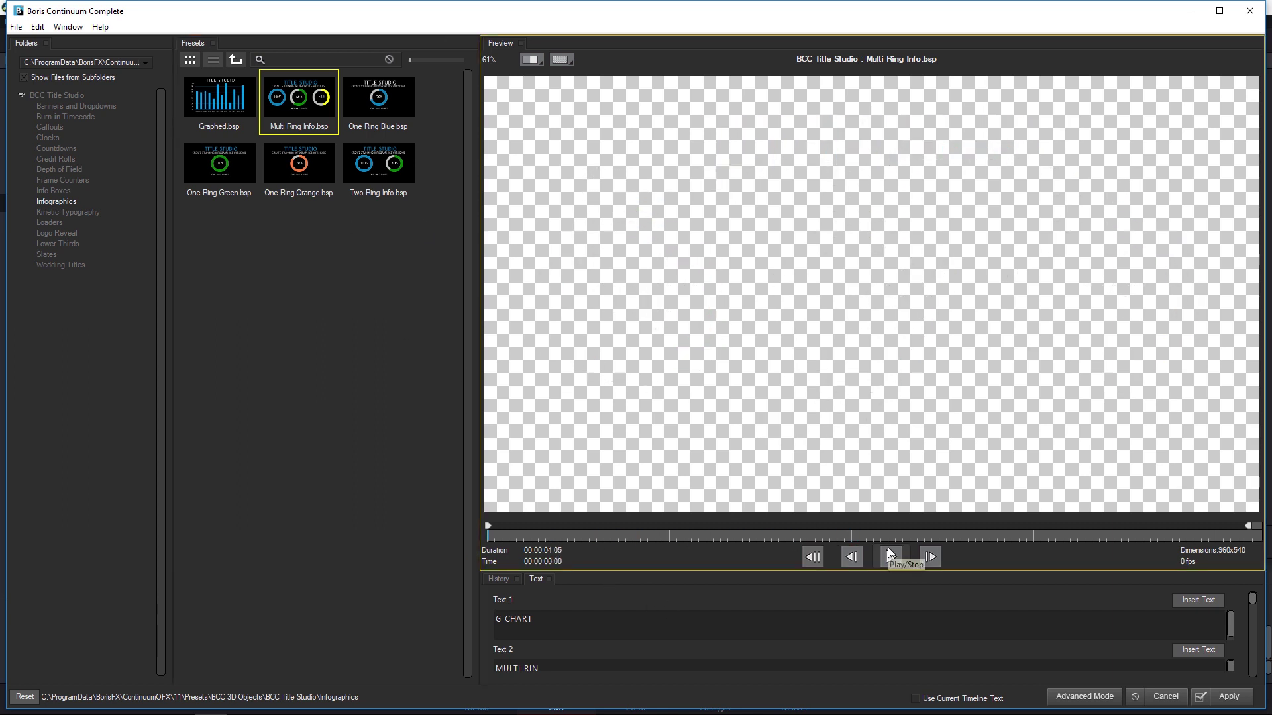
pyautogui.click(888, 551)
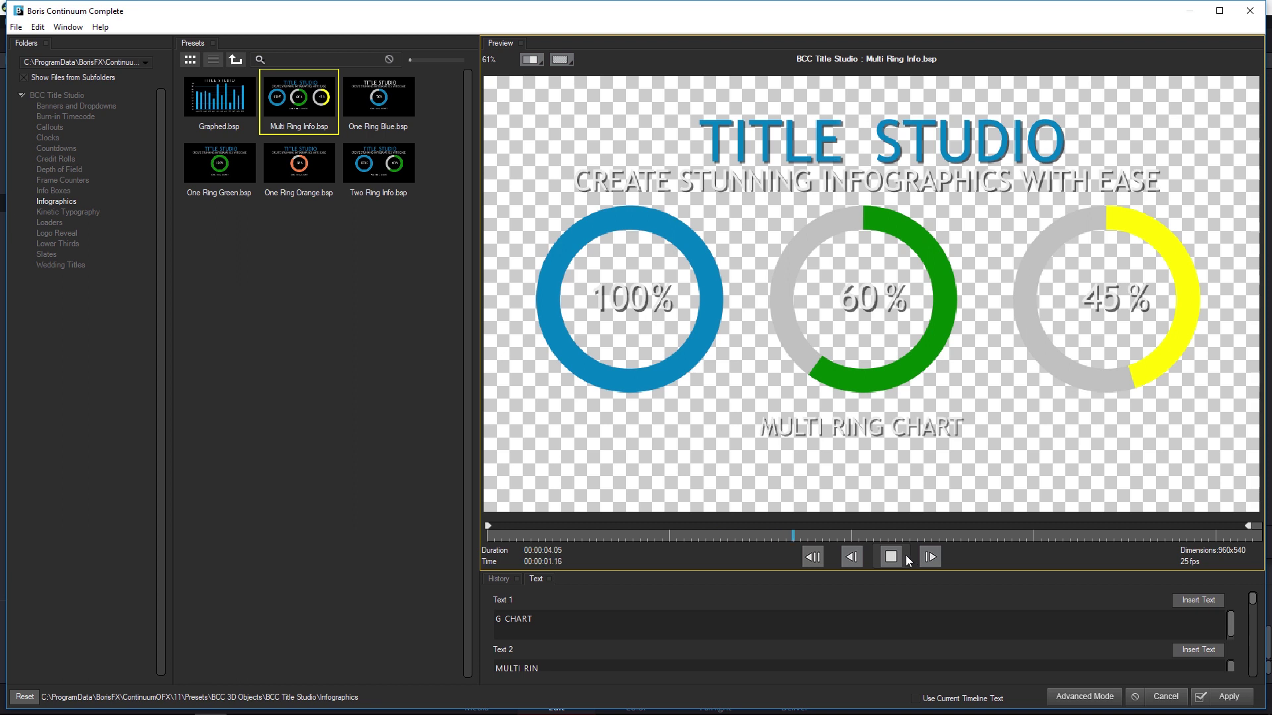
pyautogui.click(899, 558)
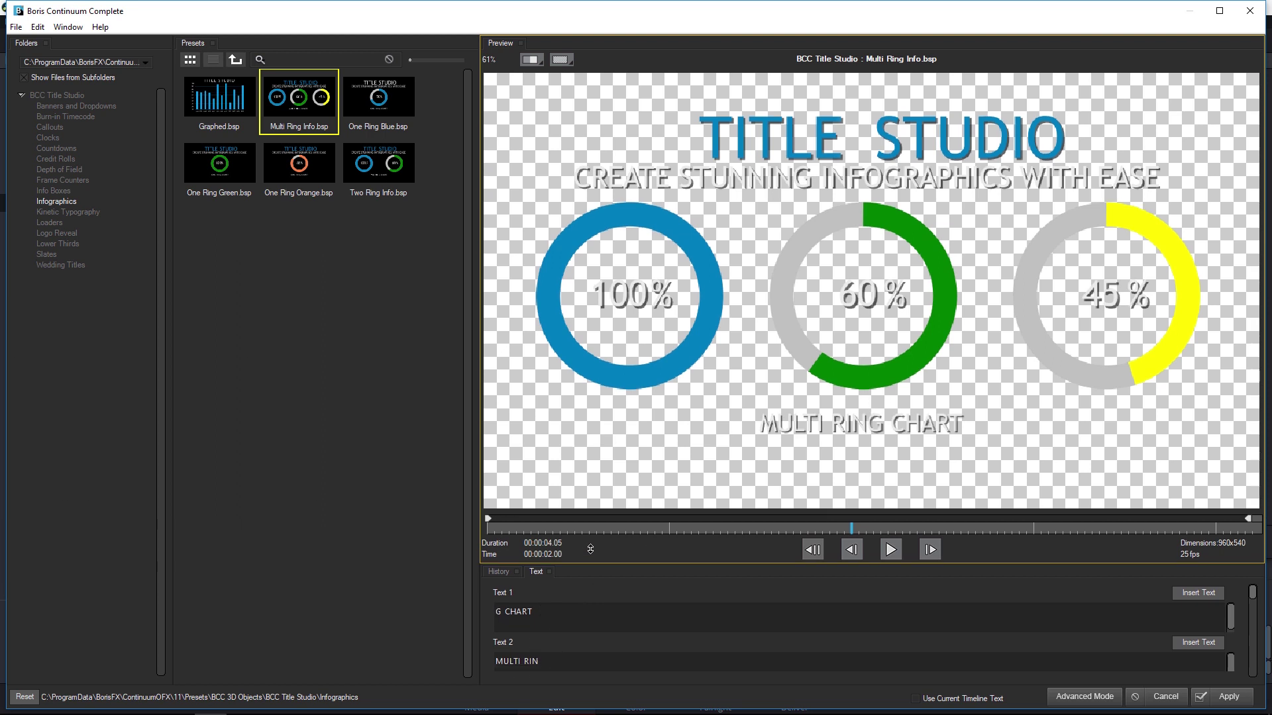
pyautogui.moveTo(1252, 572)
pyautogui.mouseDown()
pyautogui.moveTo(1252, 381)
pyautogui.moveTo(1252, 430)
pyautogui.mouseUp()
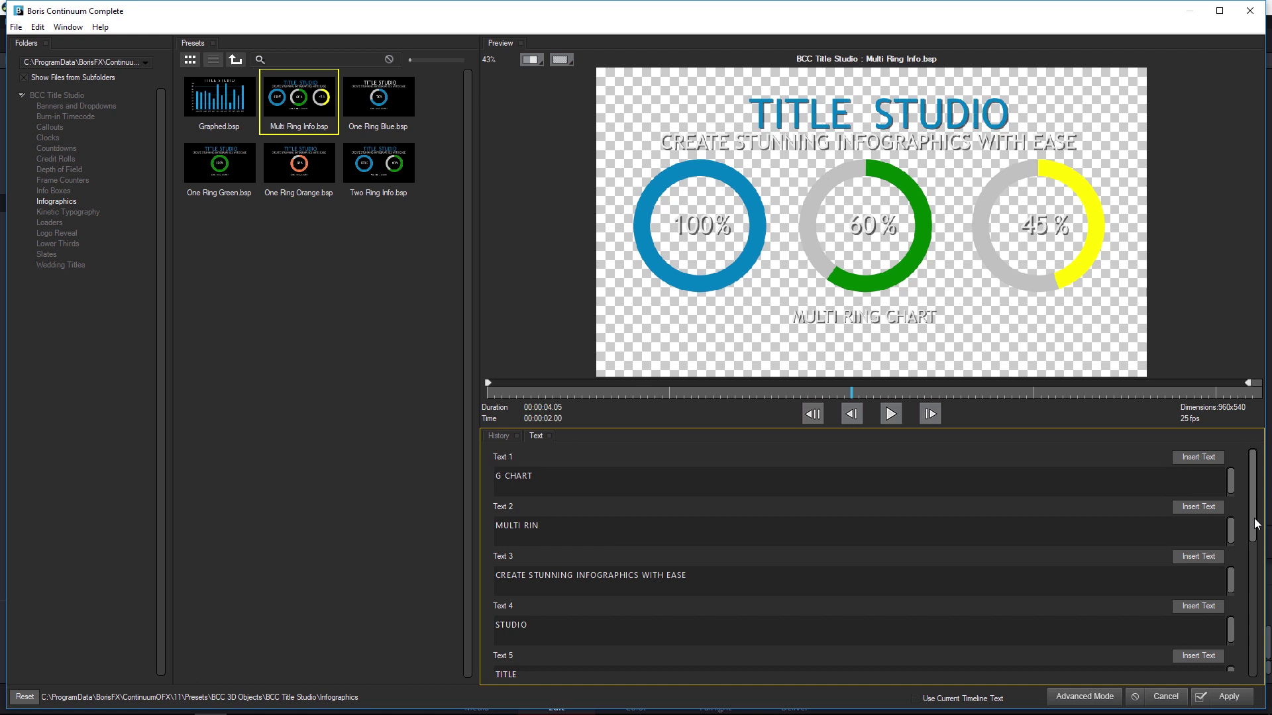
pyautogui.moveTo(1256, 524)
pyautogui.mouseDown()
pyautogui.moveTo(1254, 663)
pyautogui.moveTo(1252, 541)
pyautogui.mouseUp()
# Replay the INFOG RAPHICS infographic from near its start, stopping with the rings fully drawn
pyautogui.click(538, 388)
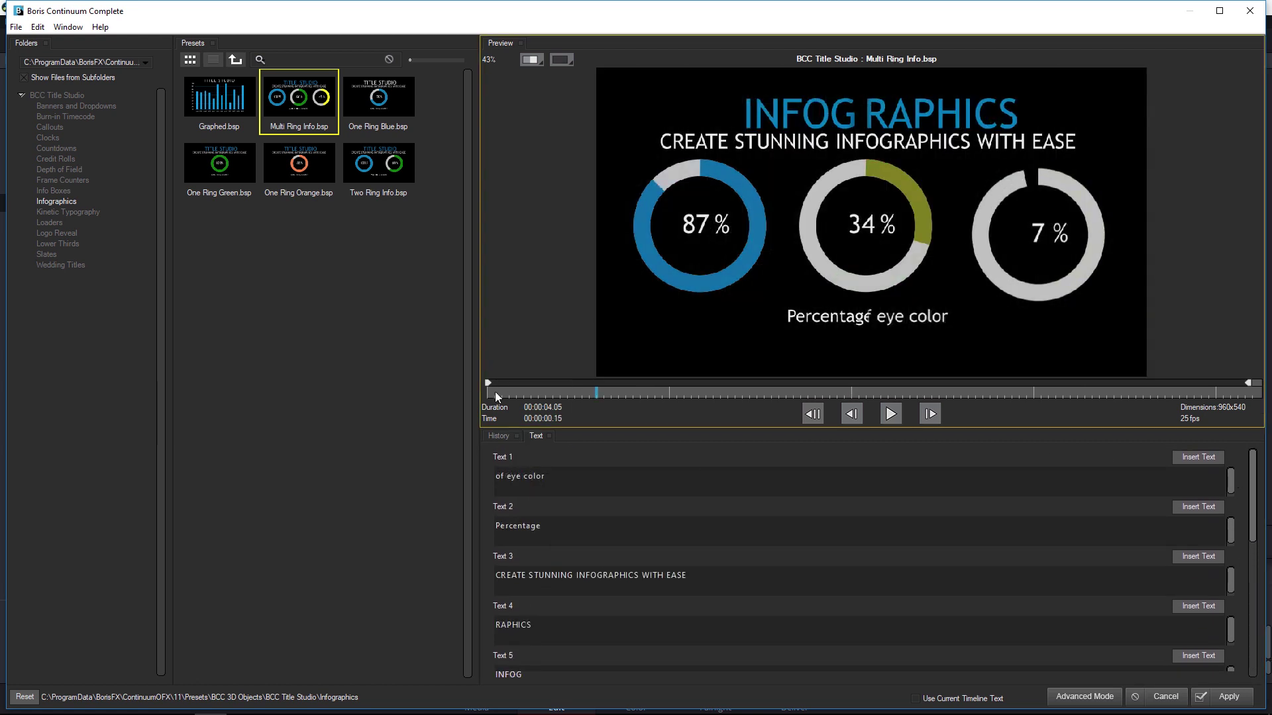
pyautogui.press('space')
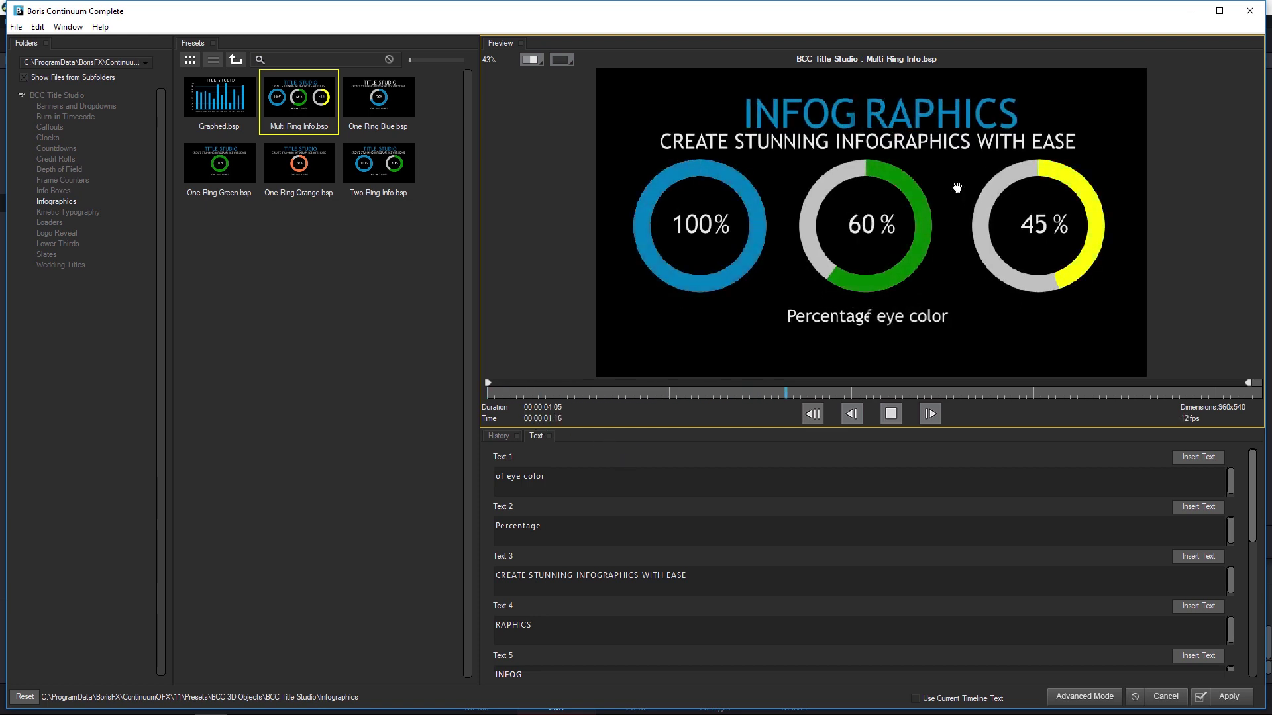
pyautogui.press('space')
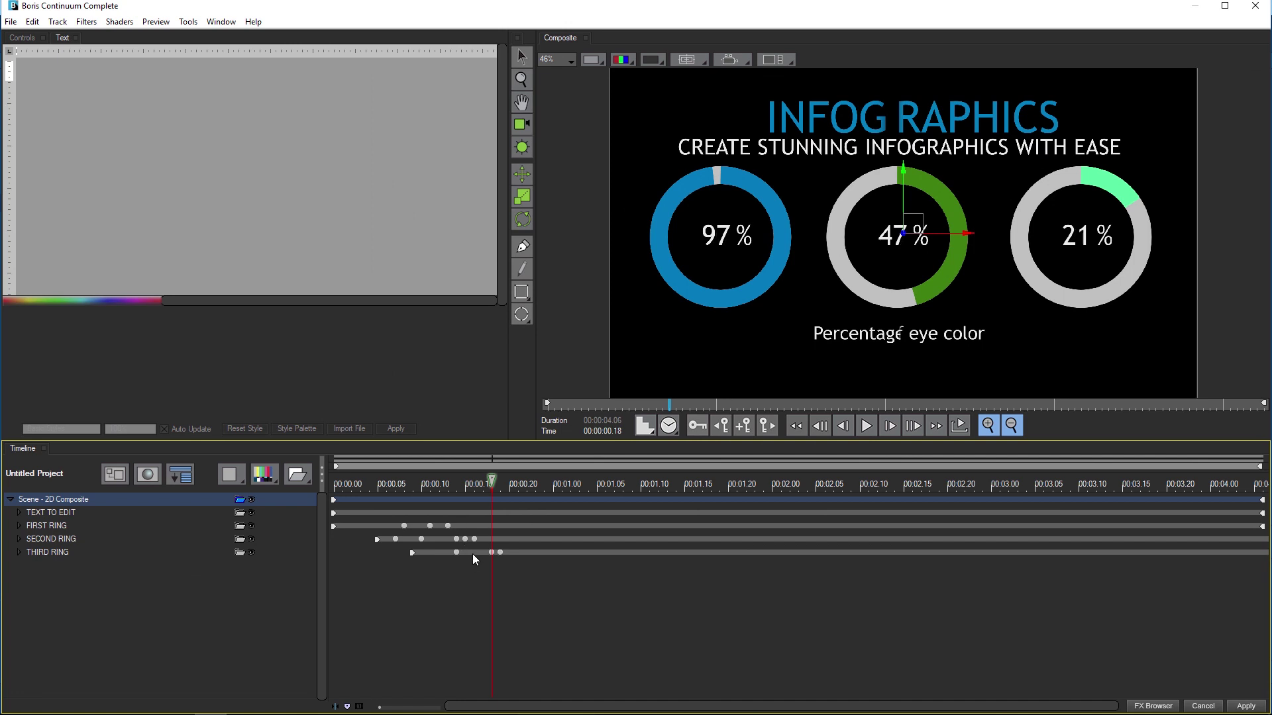
# Move INFOG right beside RAPHICS so the title reads INFOGRAPHICS
pyautogui.click(69, 513)
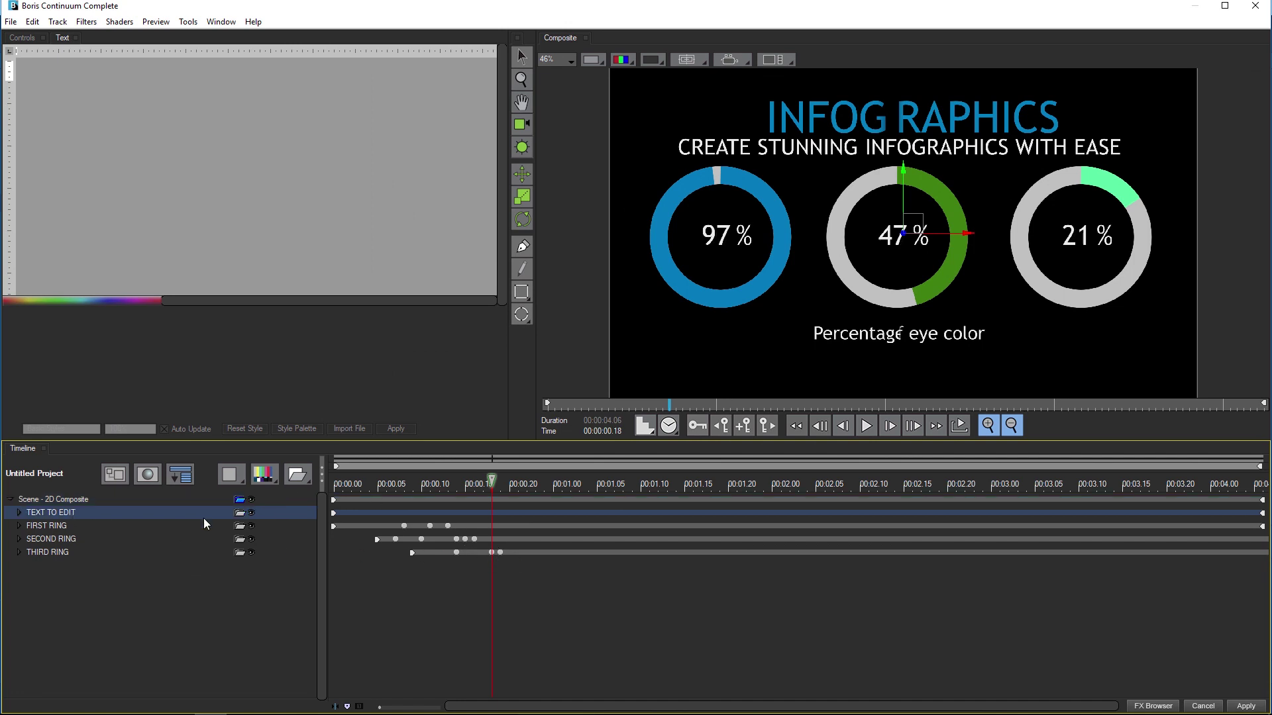
pyautogui.click(19, 513)
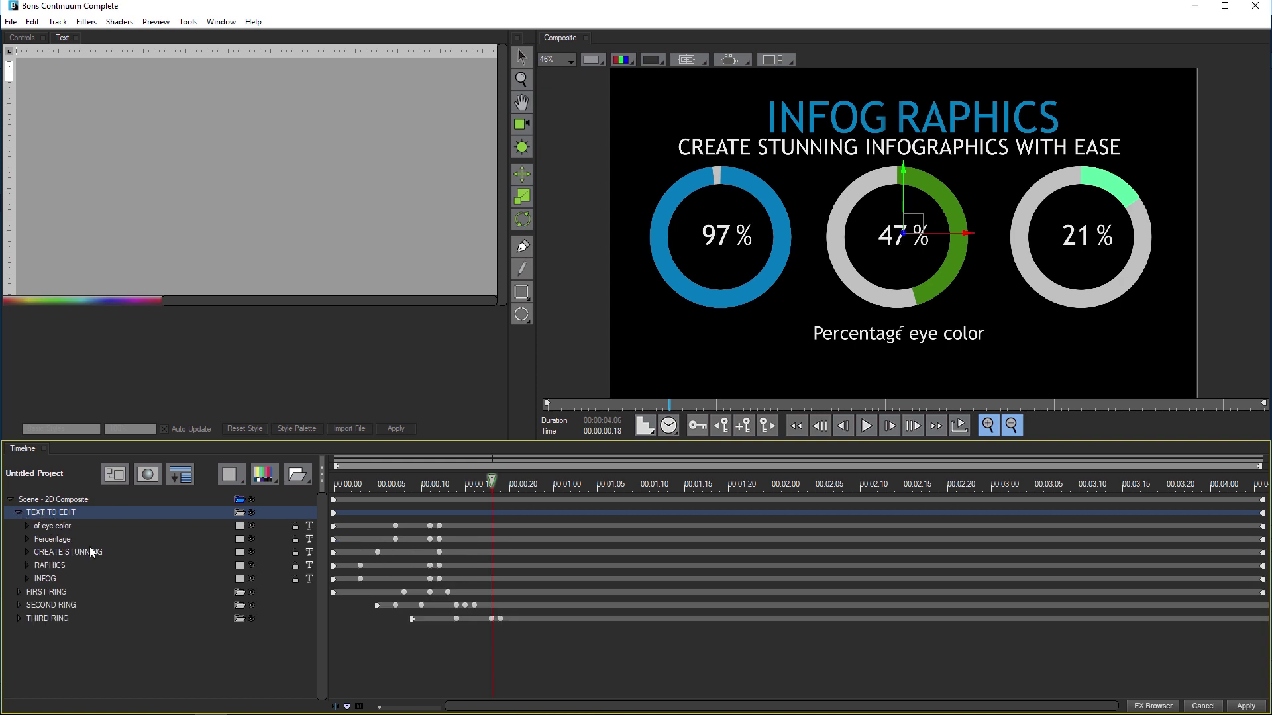
pyautogui.click(63, 568)
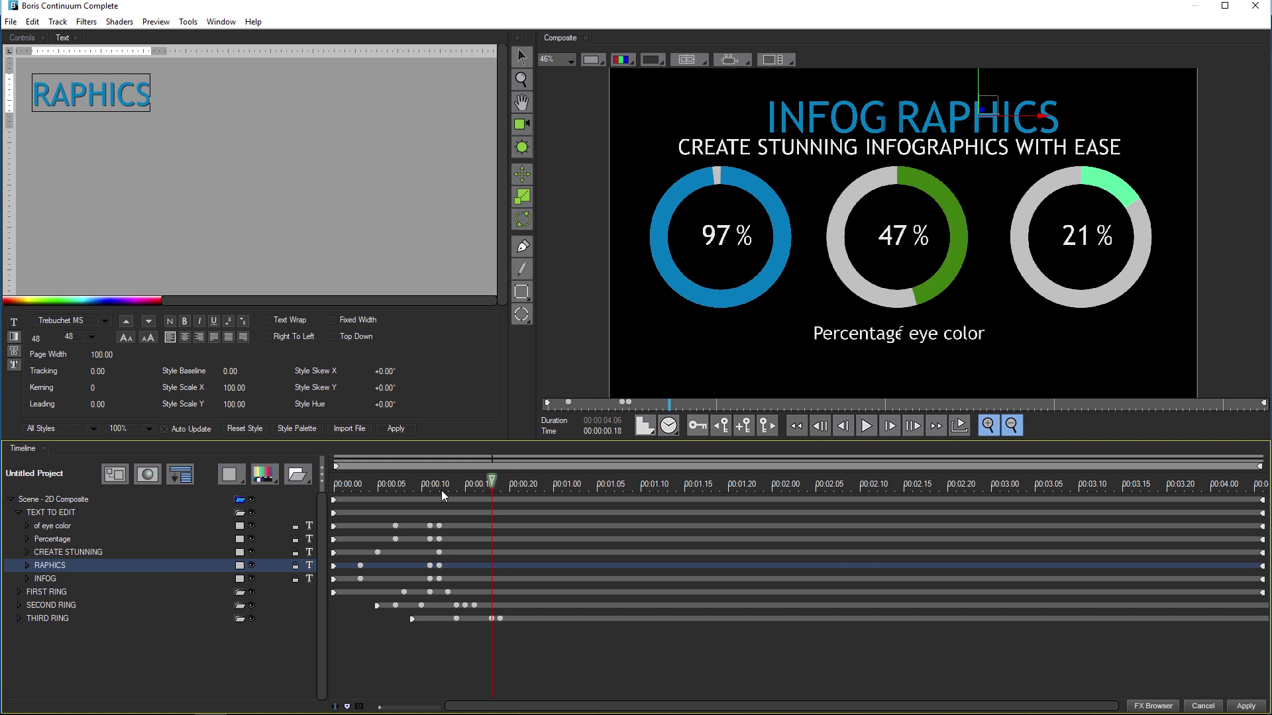
pyautogui.click(440, 488)
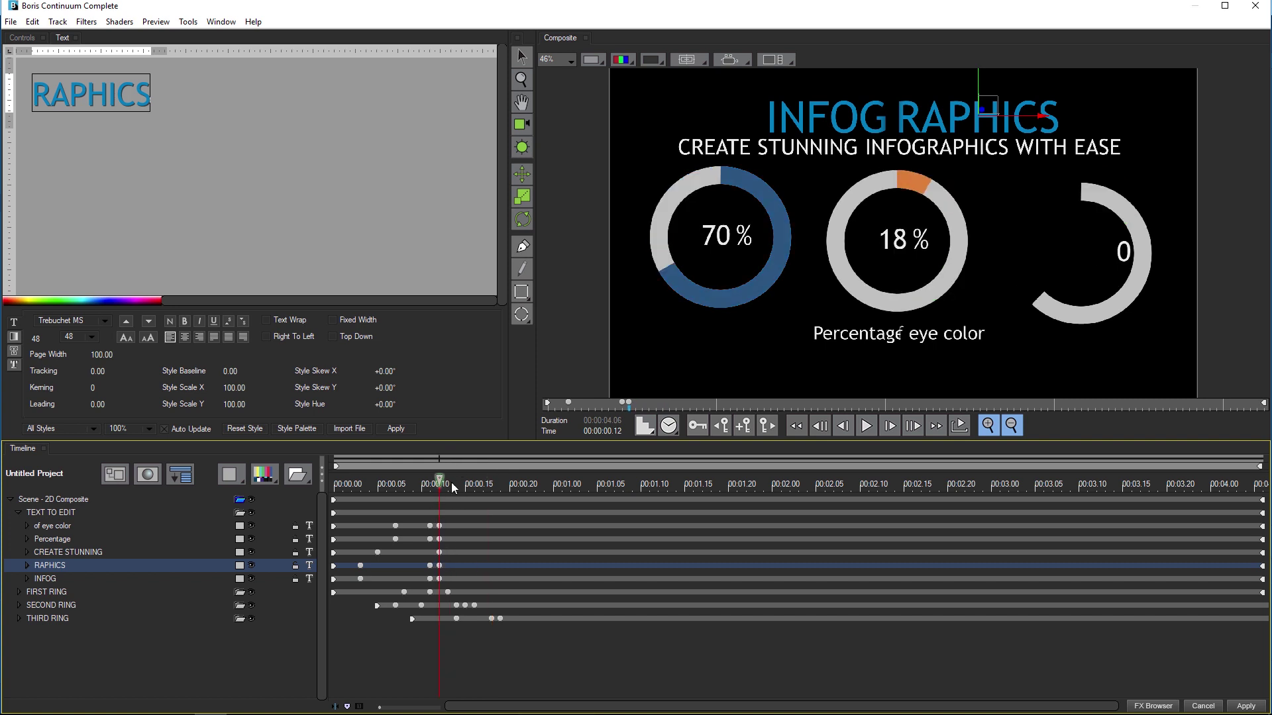
pyautogui.moveTo(880, 119); pyautogui.dragTo(897, 119)
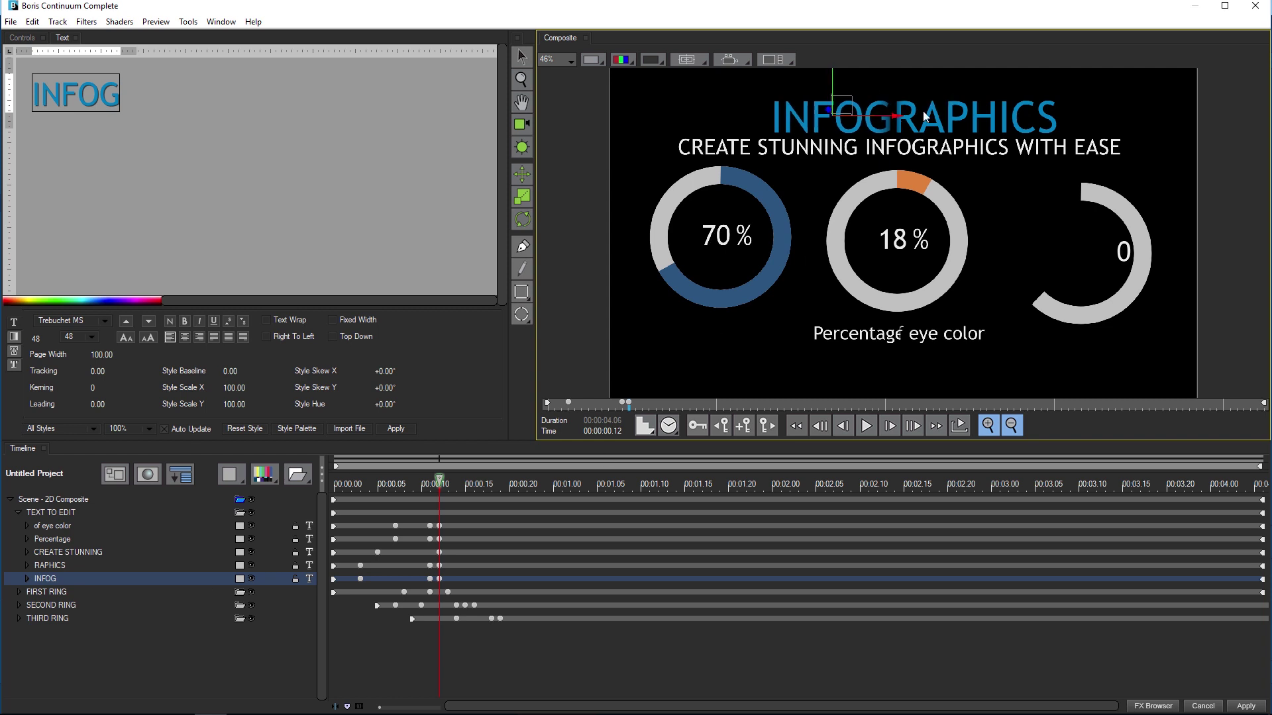
# Position Percentage and 'of eye color' so the caption reads 'Percentage of eye color'
pyautogui.click(57, 539)
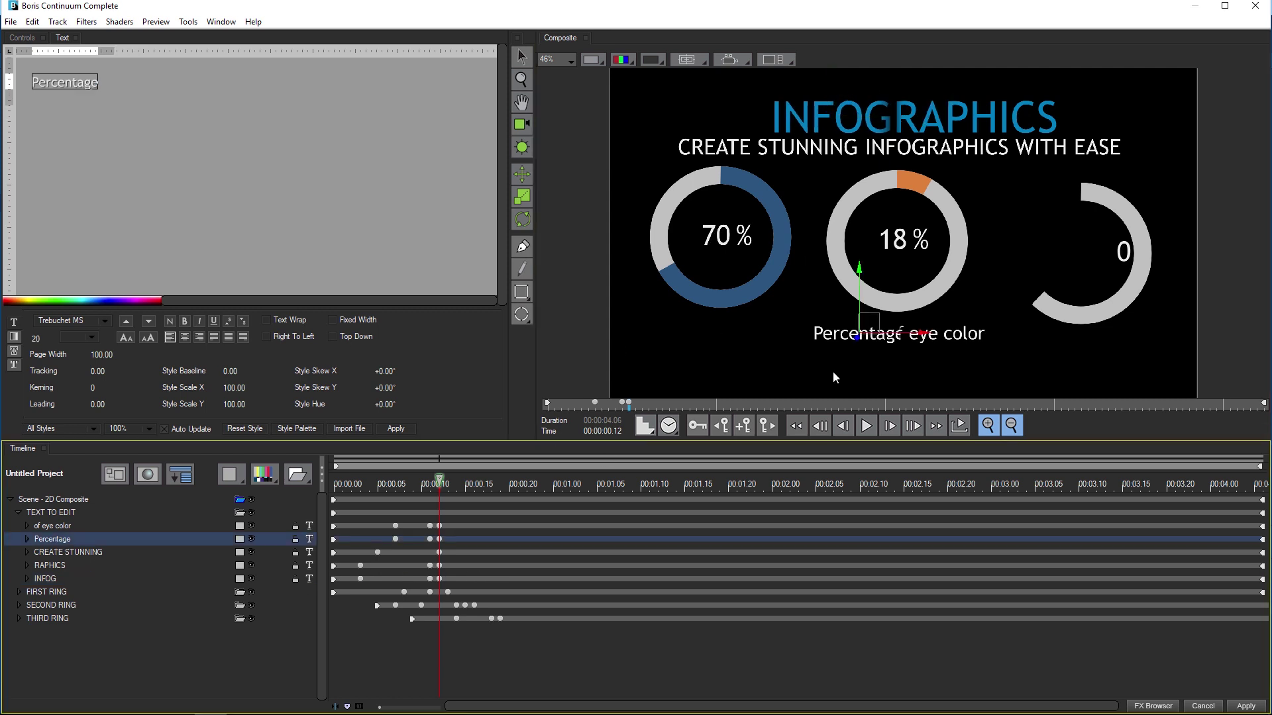
pyautogui.moveTo(921, 336); pyautogui.dragTo(907, 336)
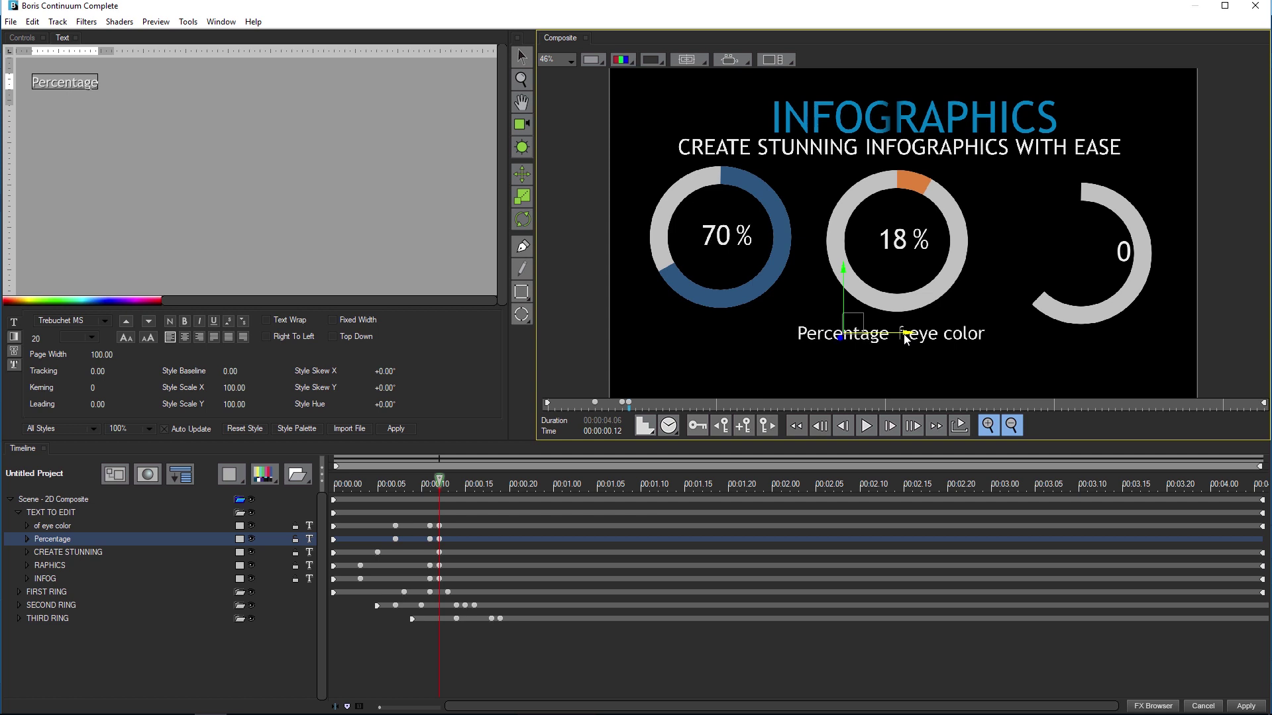
pyautogui.moveTo(904, 336); pyautogui.dragTo(911, 338)
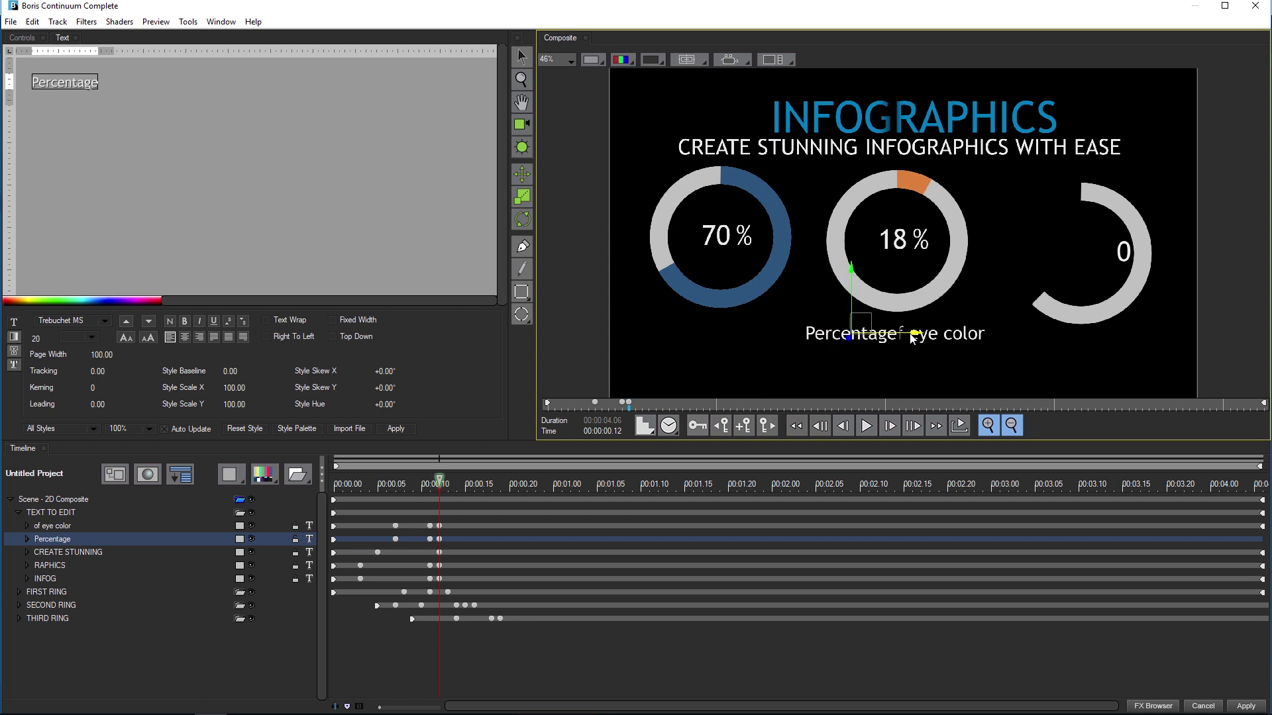
pyautogui.click(81, 527)
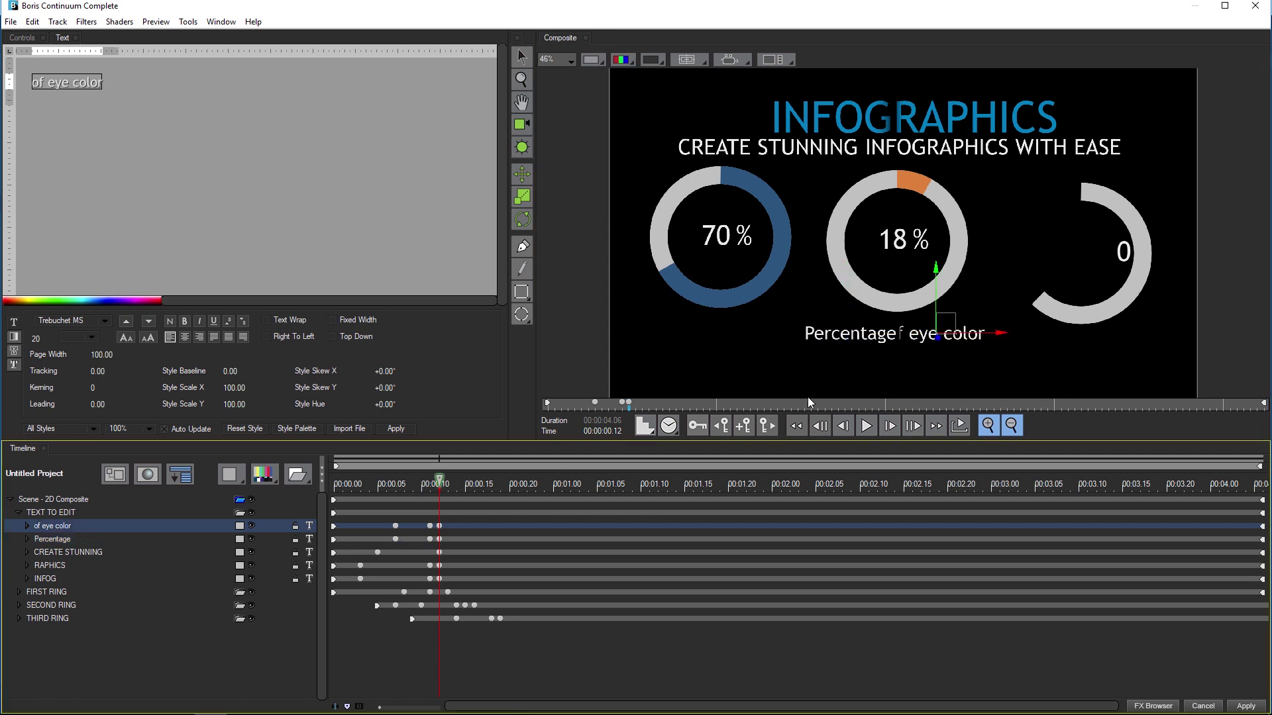
pyautogui.moveTo(998, 334); pyautogui.dragTo(1013, 335)
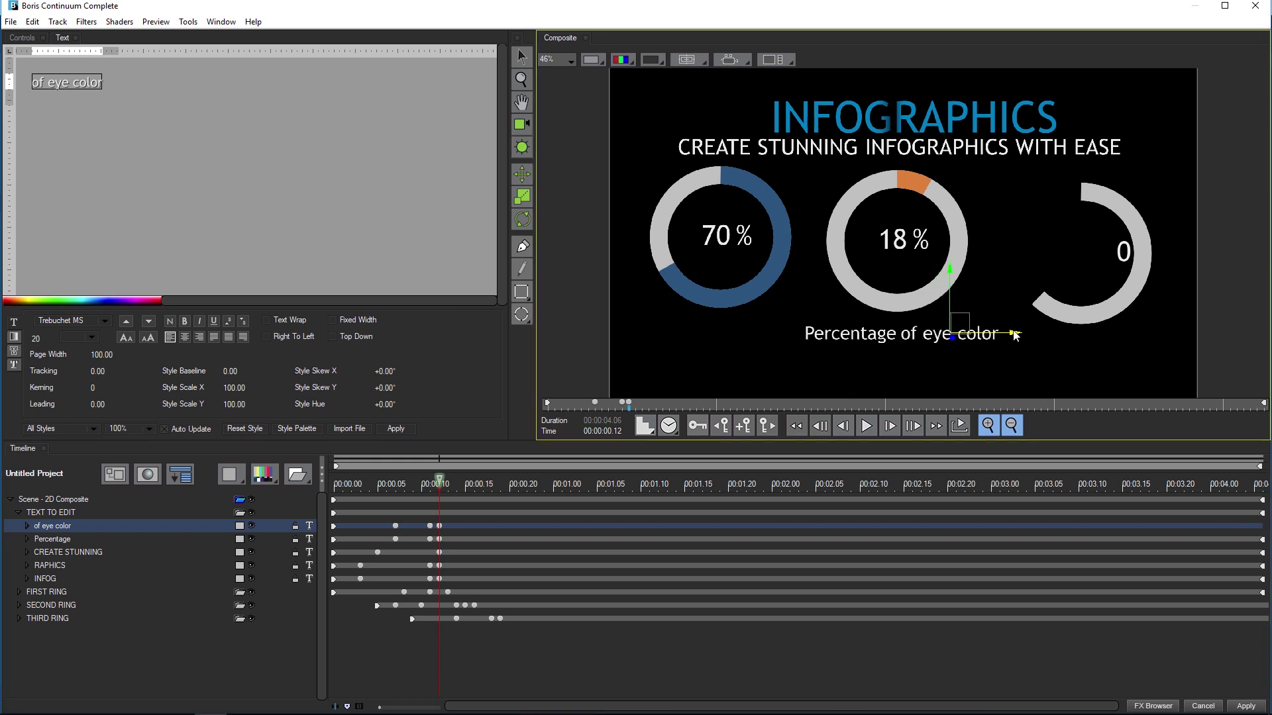
pyautogui.click(433, 486)
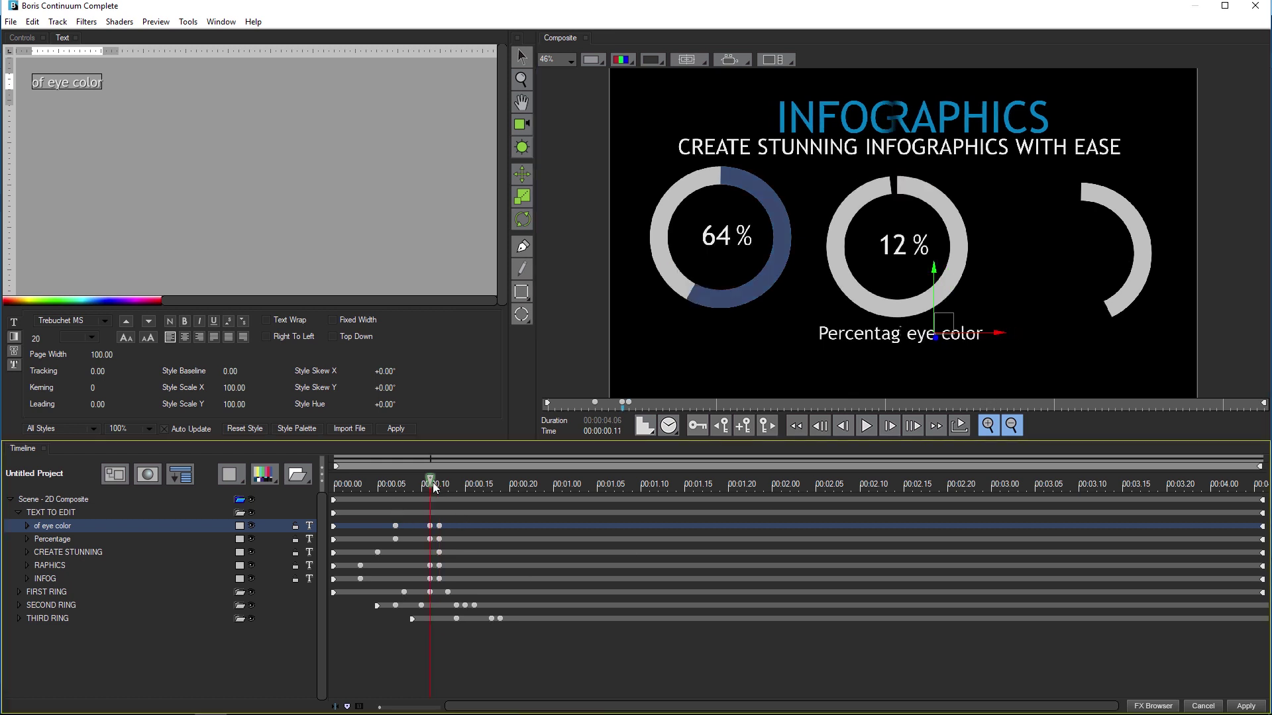
pyautogui.moveTo(433, 485)
pyautogui.mouseDown()
pyautogui.moveTo(396, 491)
pyautogui.moveTo(479, 480)
pyautogui.moveTo(406, 471)
pyautogui.moveTo(475, 474)
pyautogui.moveTo(447, 485)
pyautogui.mouseUp()
# Expand FIRST RING > FILL RING > Spline Object 1 and add an Edge Color keyframe
pyautogui.press('Right')
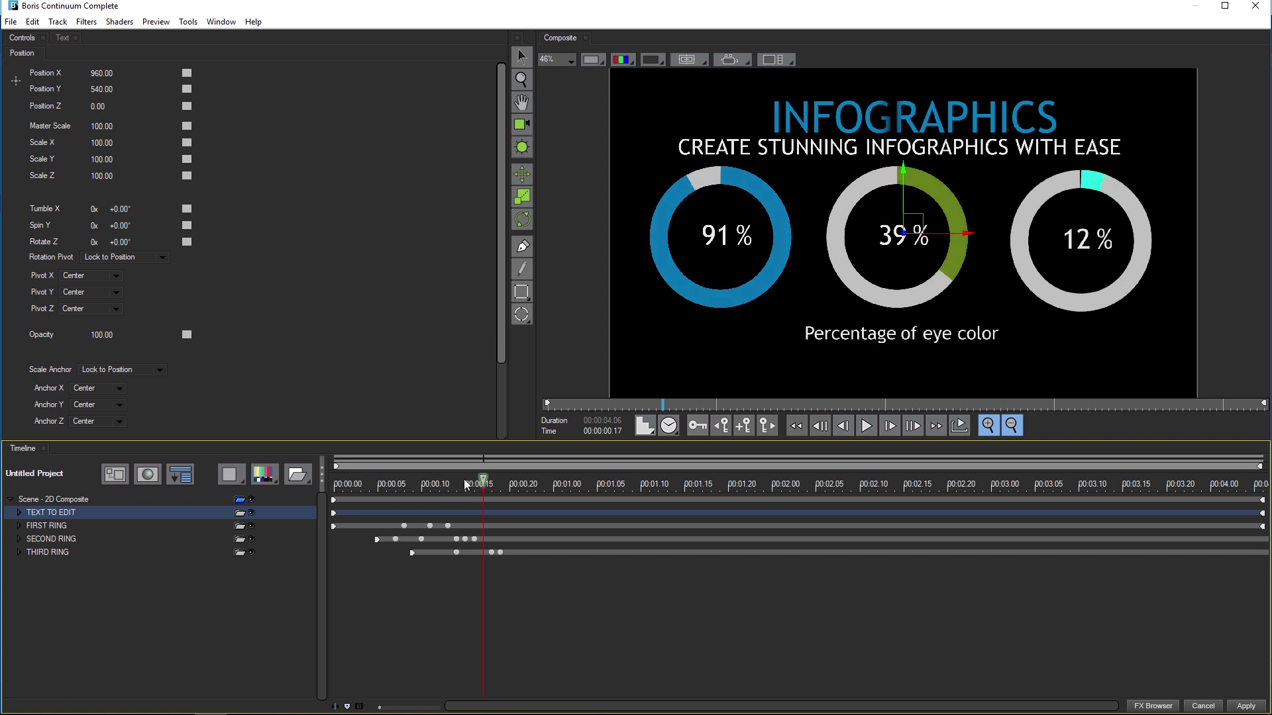
pyautogui.click(58, 531)
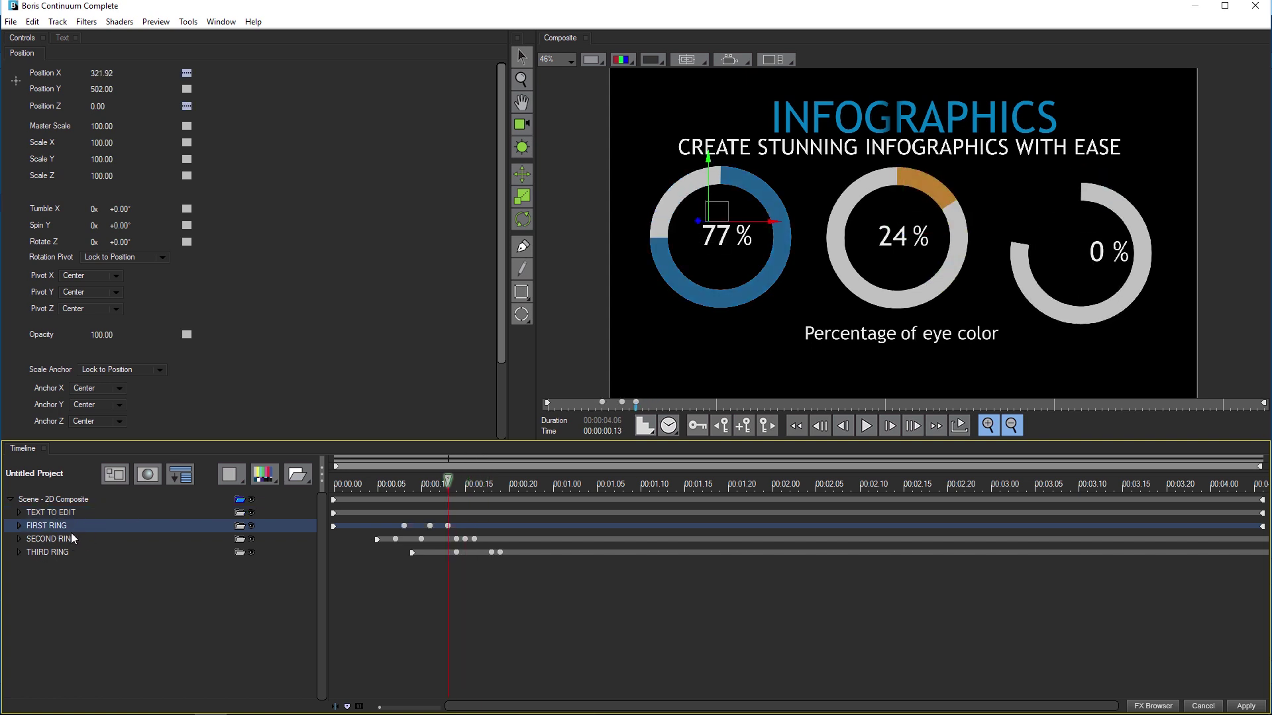
pyautogui.click(183, 479)
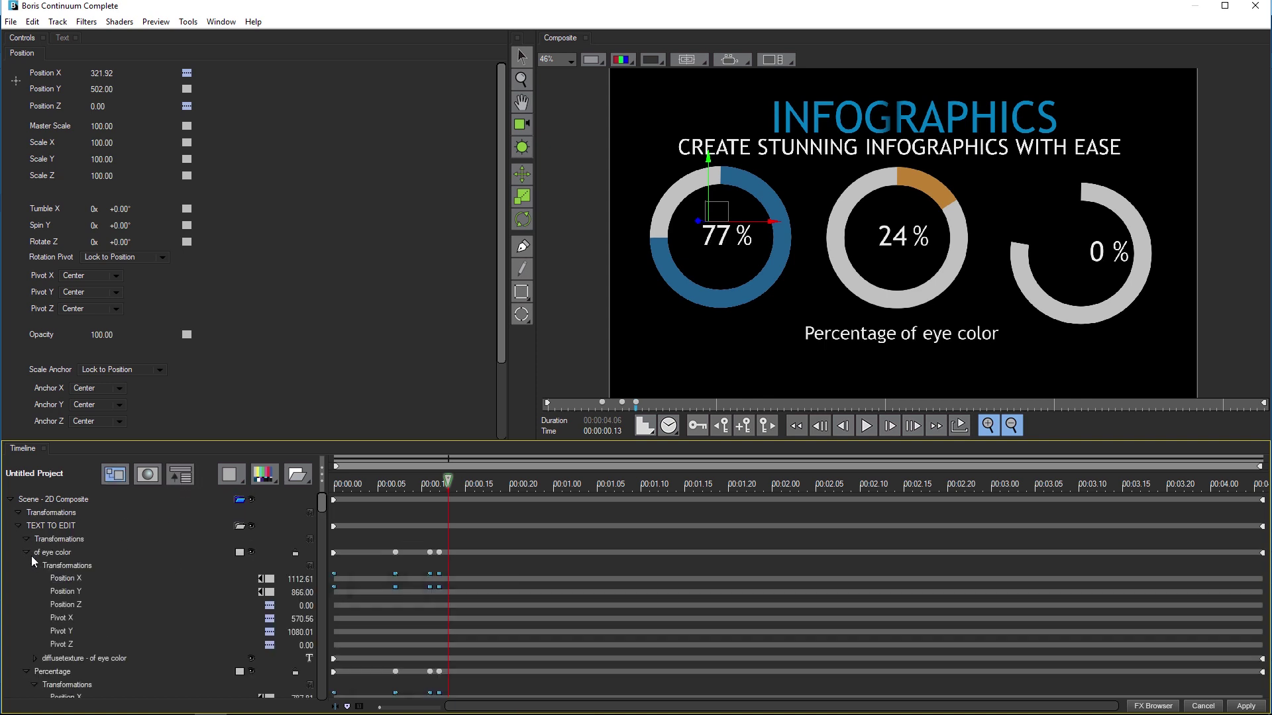
pyautogui.click(30, 556)
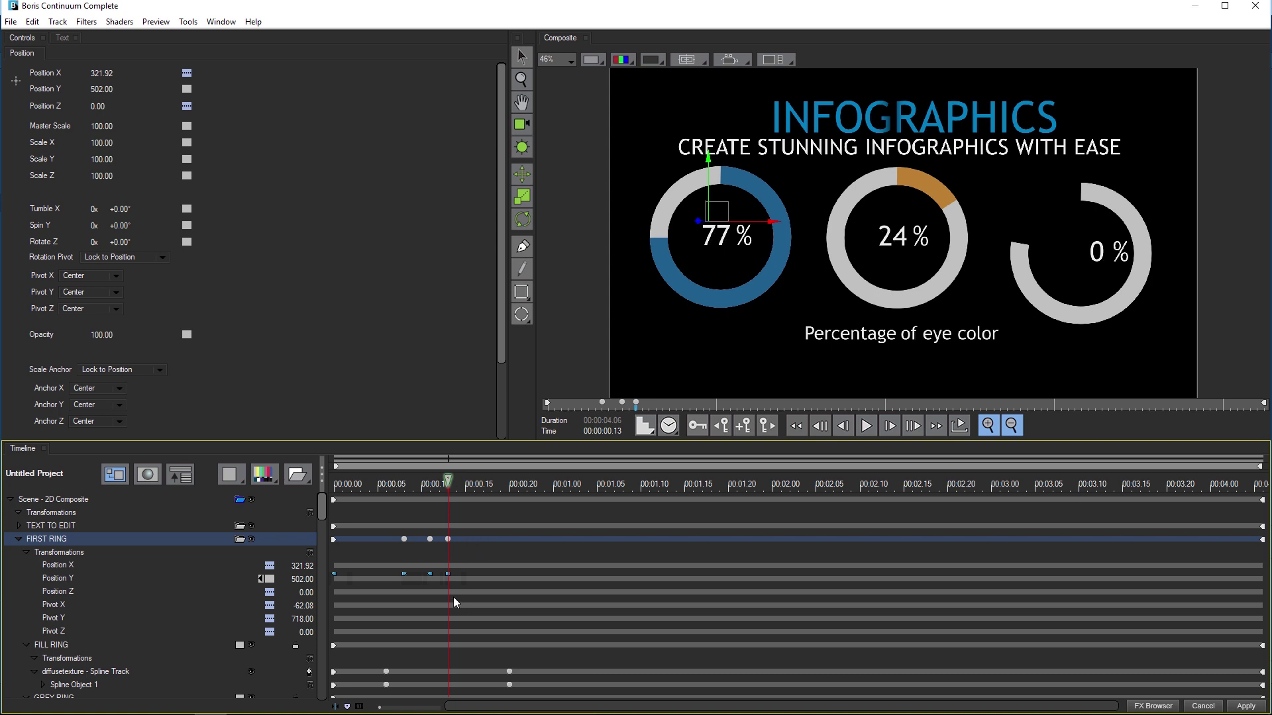
pyautogui.click(29, 552)
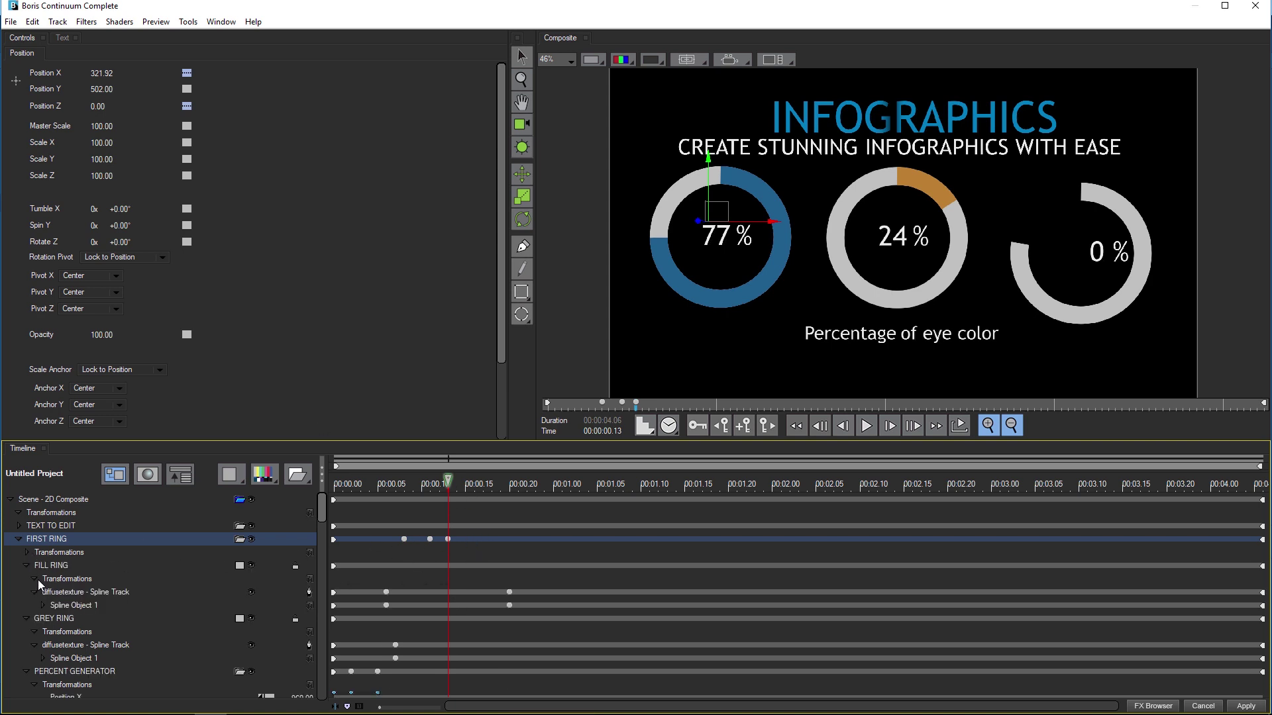
pyautogui.click(43, 605)
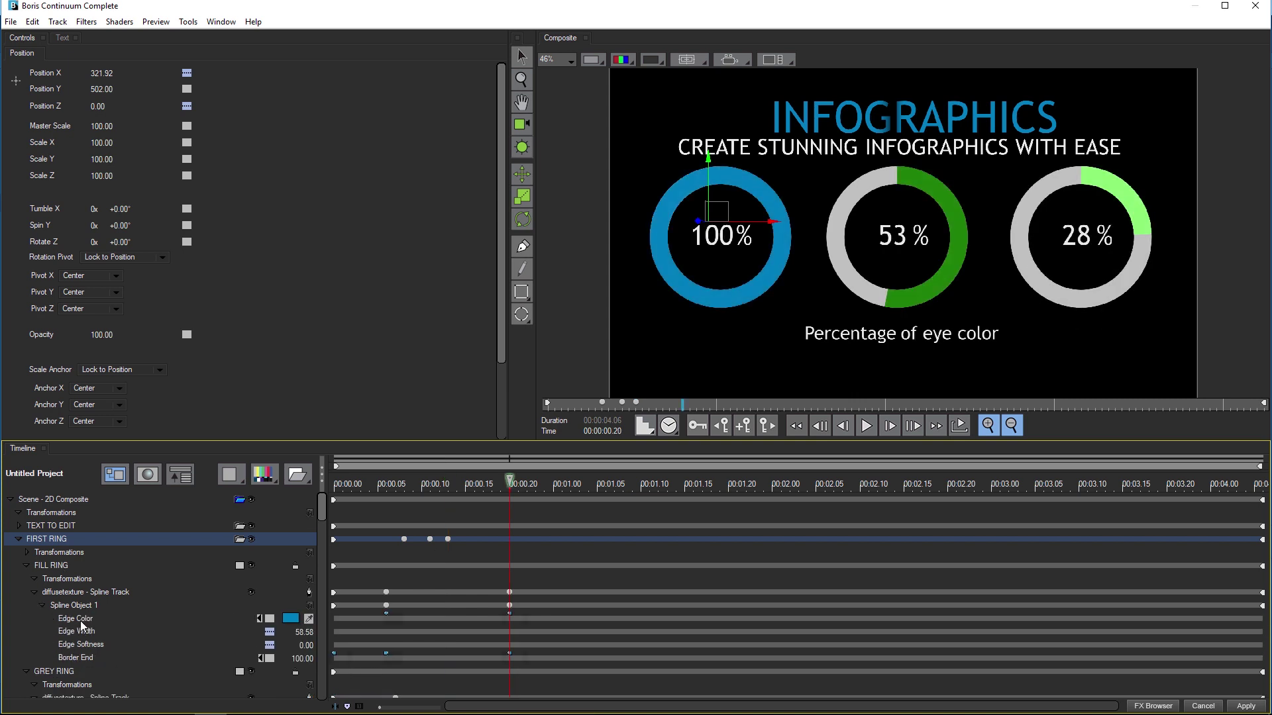
pyautogui.click(96, 618)
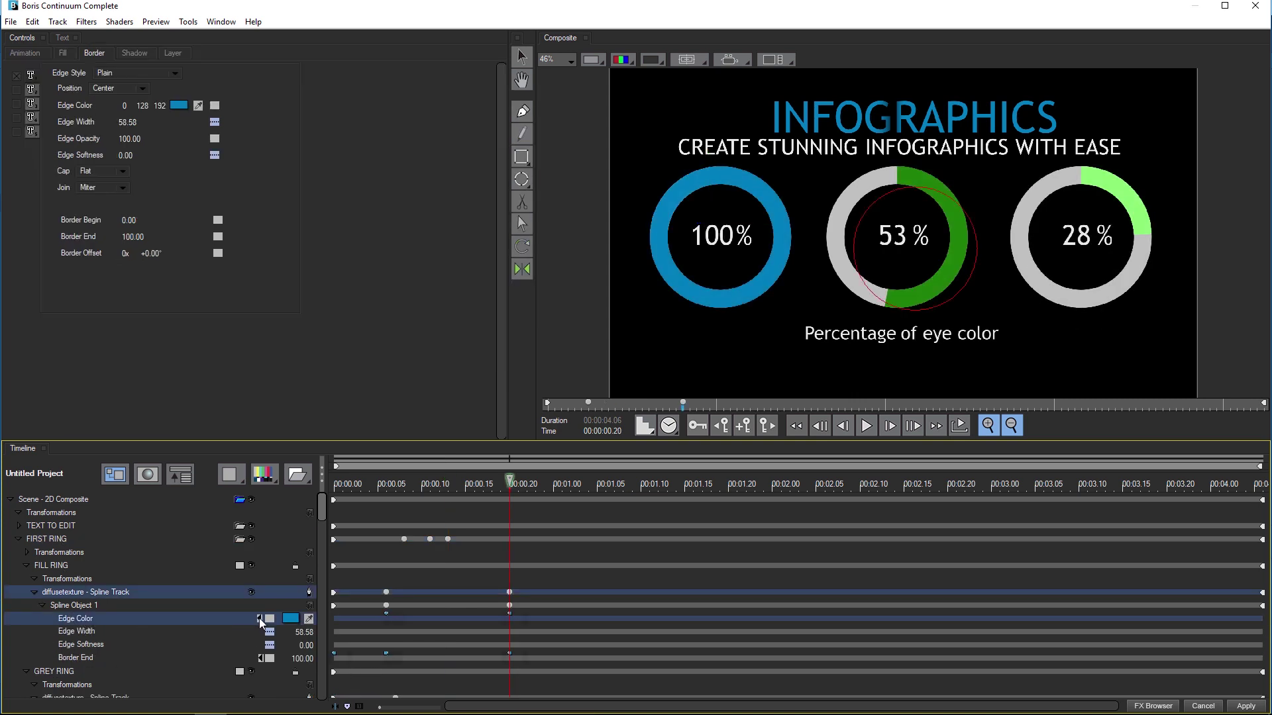
pyautogui.click(267, 623)
# Change the first ring's edge colour to brown in the Colour dialog
pyautogui.click(185, 105)
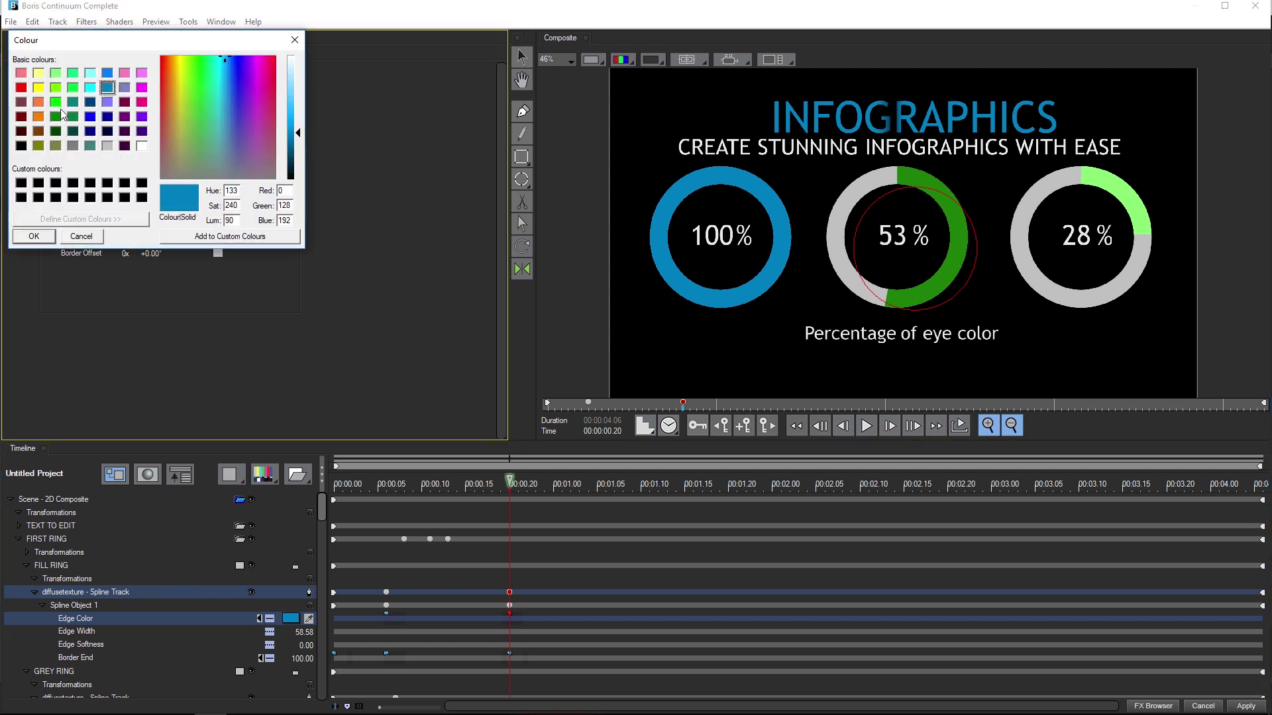
pyautogui.click(38, 131)
pyautogui.click(35, 237)
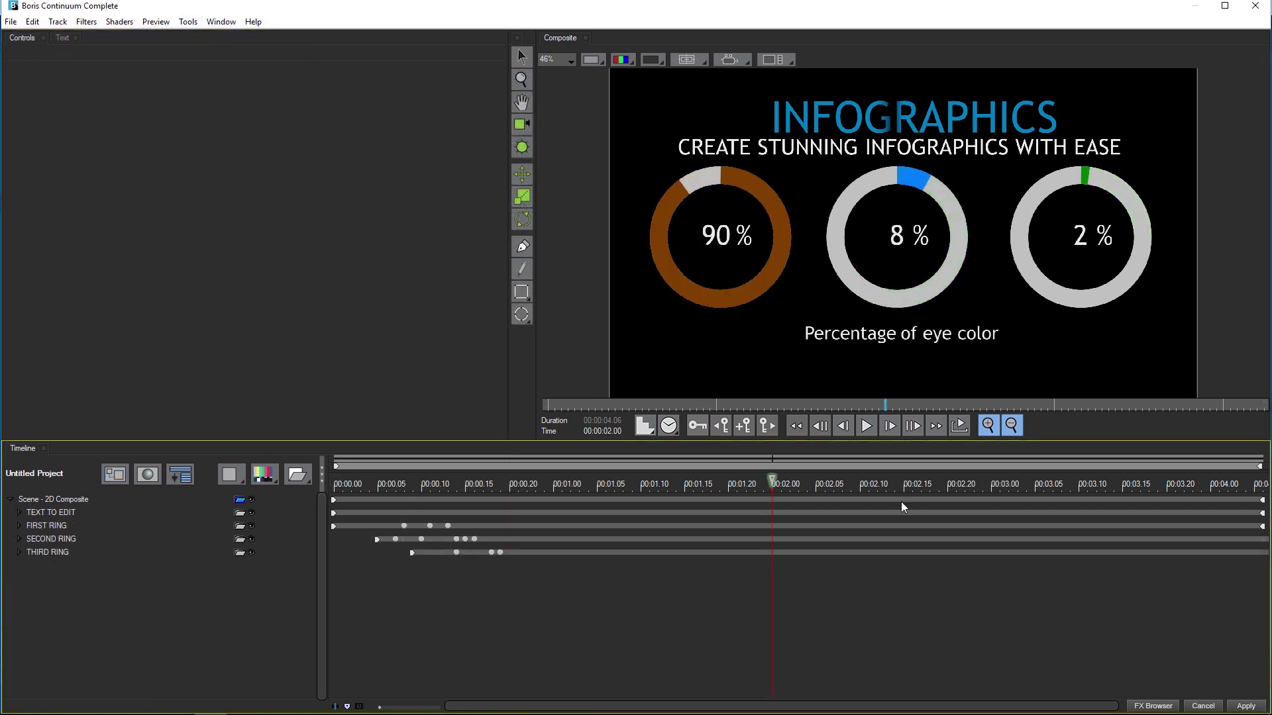
# Apply the Title Studio composition to send the eye-colour infographic back to the edit timeline
pyautogui.click(1244, 706)
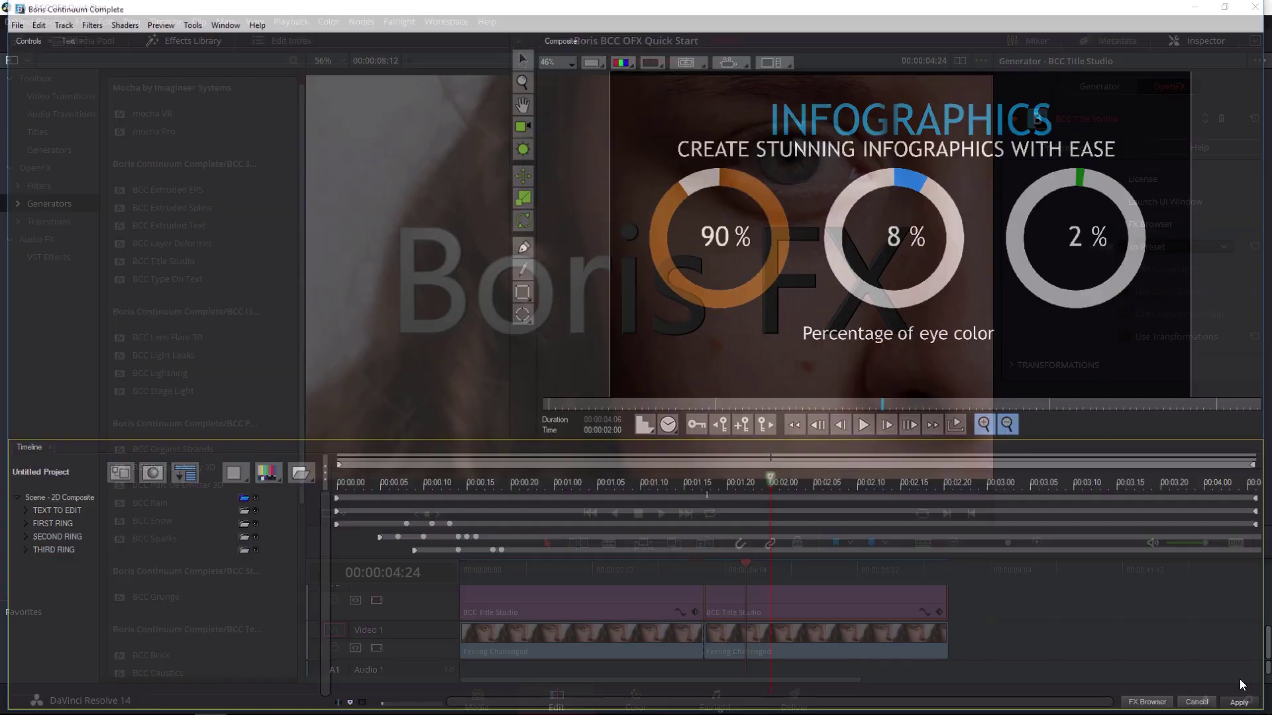